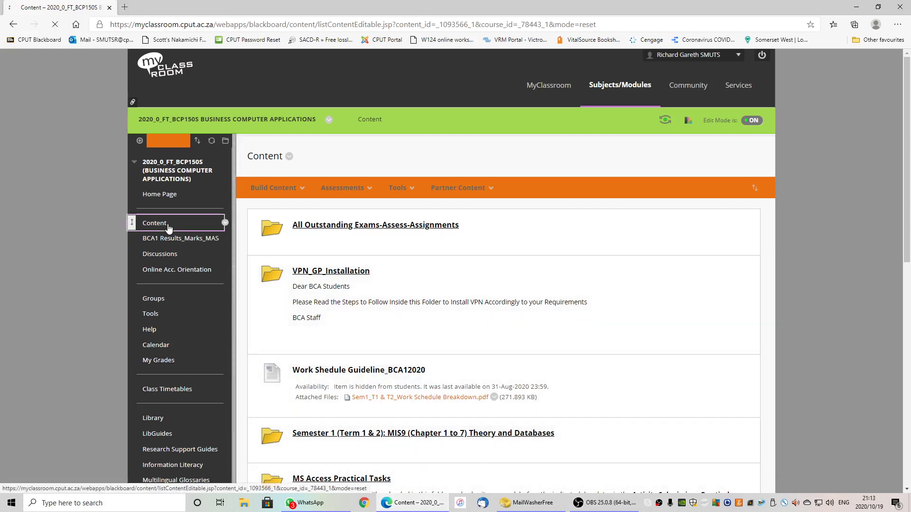
# - Go from MS Excel Practical Tasks into the Practical_Excel If Statements_Logical folder
pyautogui.scroll(-6, 373, 331)
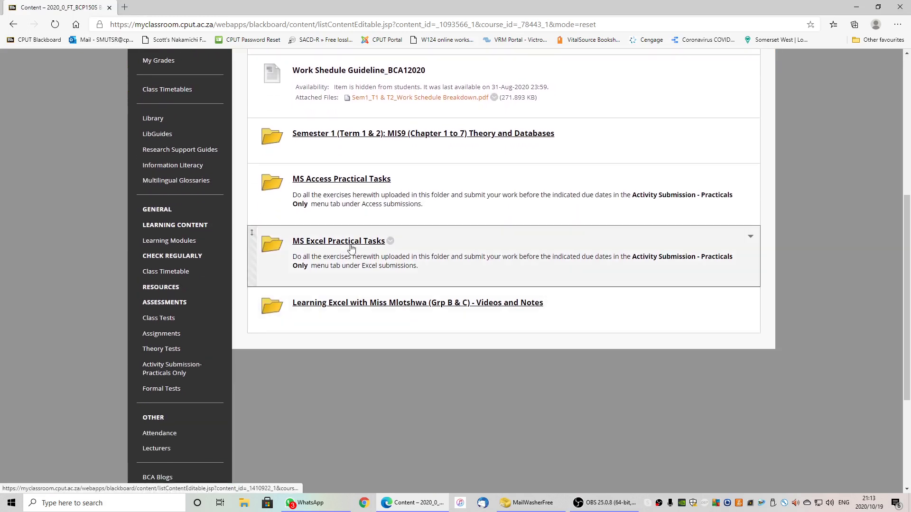
pyautogui.click(352, 241)
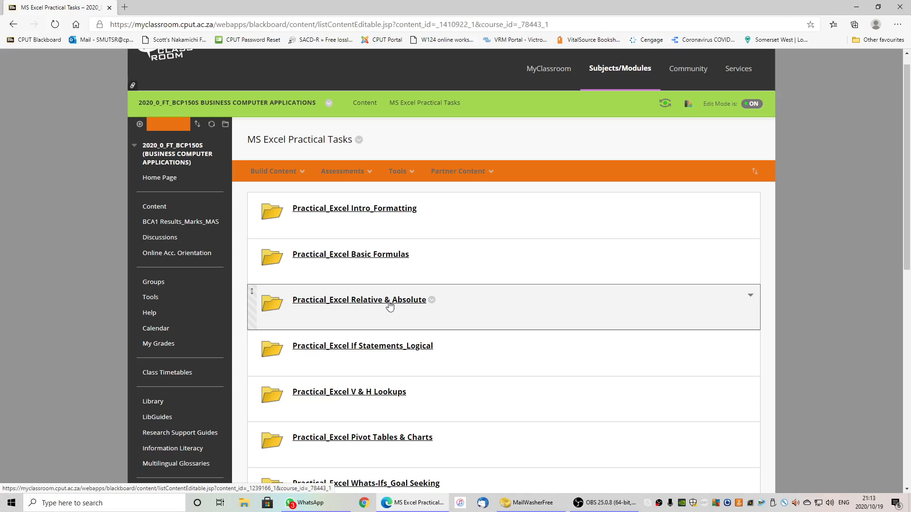
pyautogui.click(365, 347)
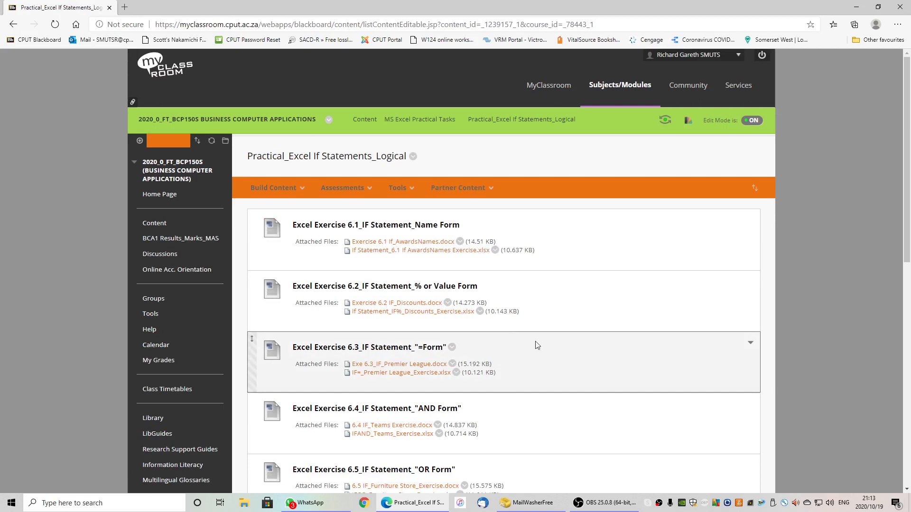
pyautogui.scroll(-3, 569, 341)
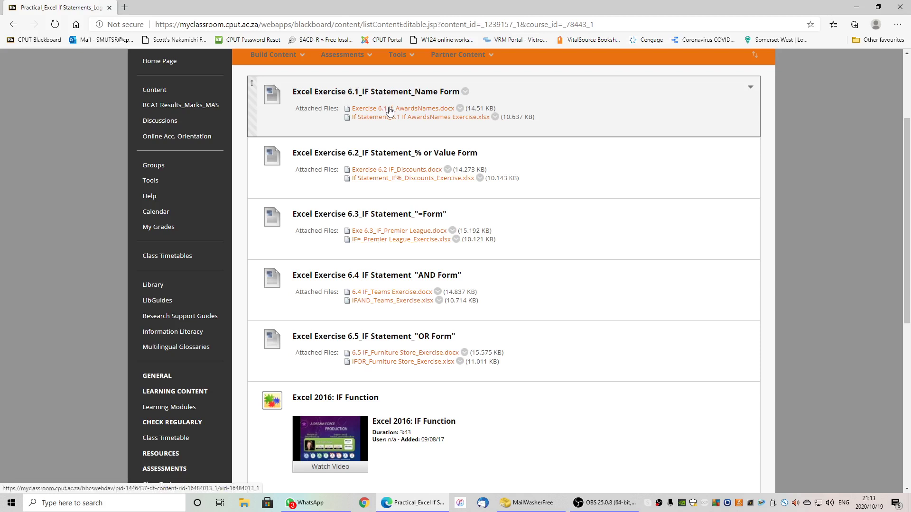
# - Download Exercise 6.1 If_AwardsNames.docx and If Statement_6.1 xlsx, and view the docx in Word
pyautogui.click(392, 111)
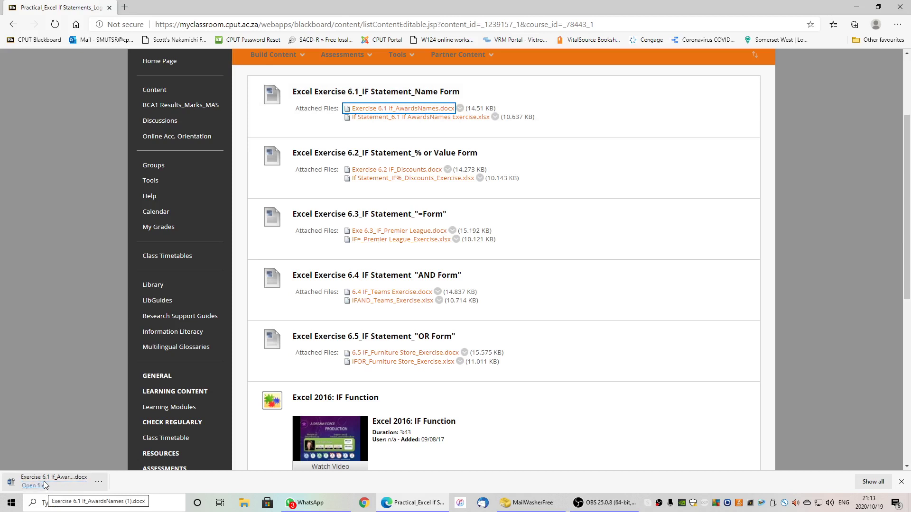
pyautogui.click(41, 486)
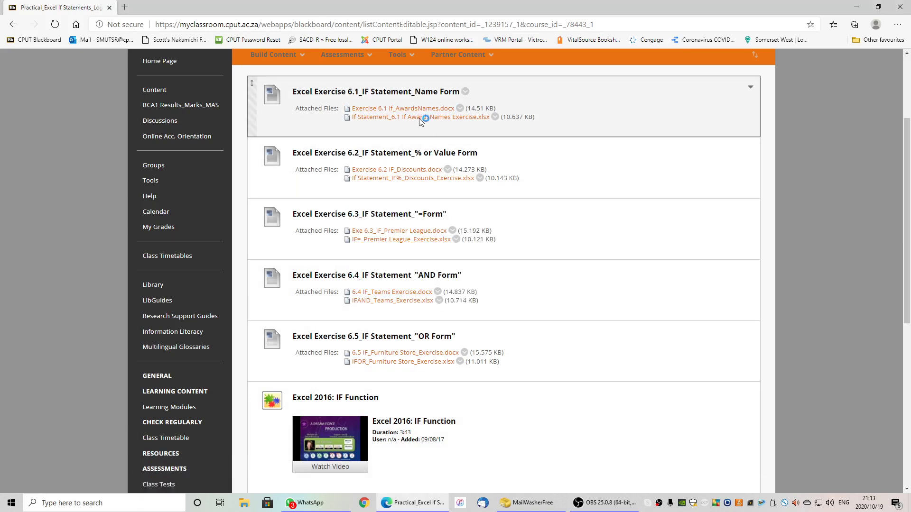
pyautogui.click(419, 117)
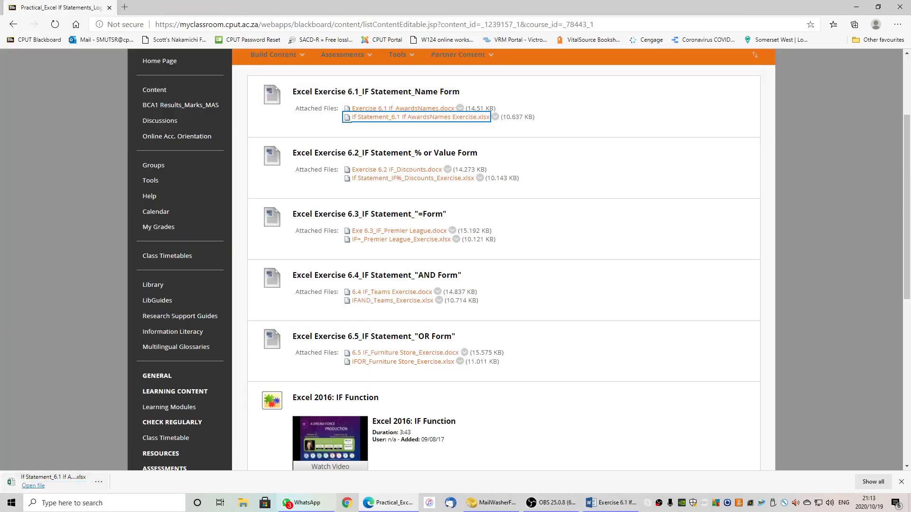
pyautogui.click(611, 503)
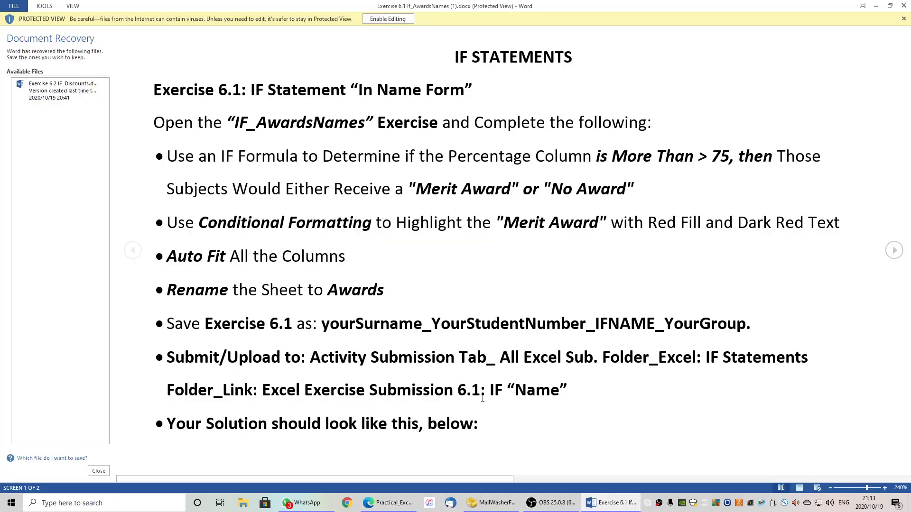
# - Enable editing on the Exercise 6.1 instructions, read the Merit Award/No Award rule, then minimize Word
pyautogui.click(388, 19)
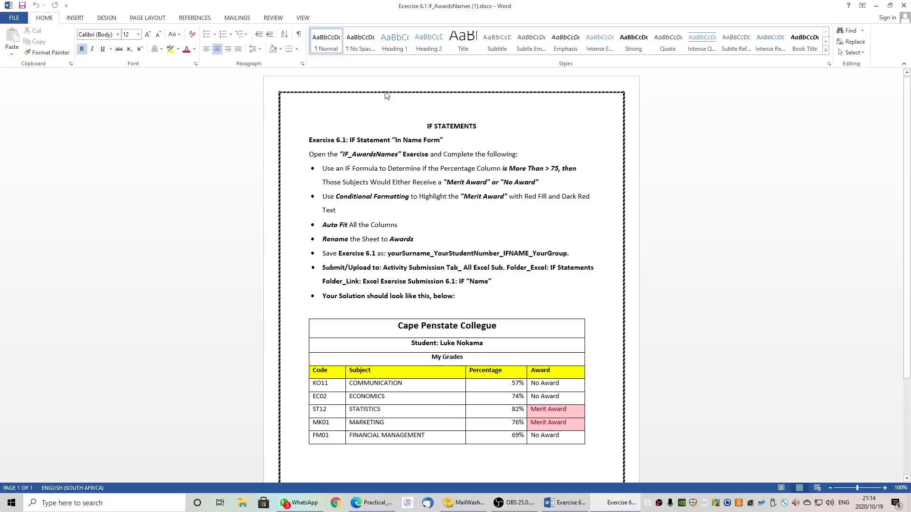
pyautogui.scroll(-3, 507, 292)
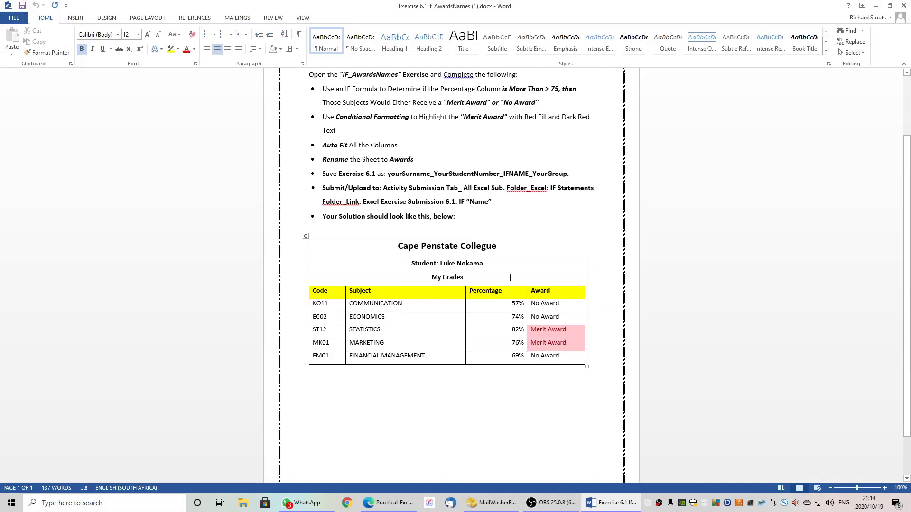
pyautogui.scroll(2, 427, 147)
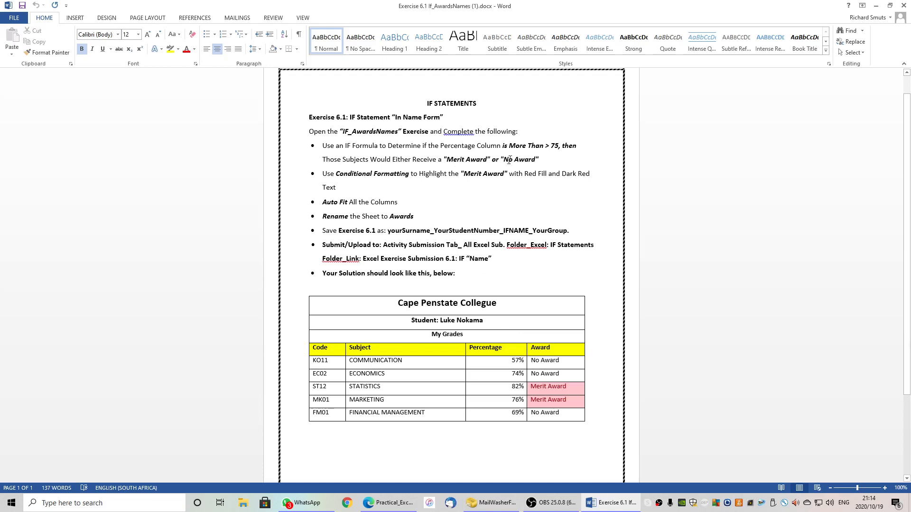
pyautogui.moveTo(447, 161); pyautogui.dragTo(535, 164)
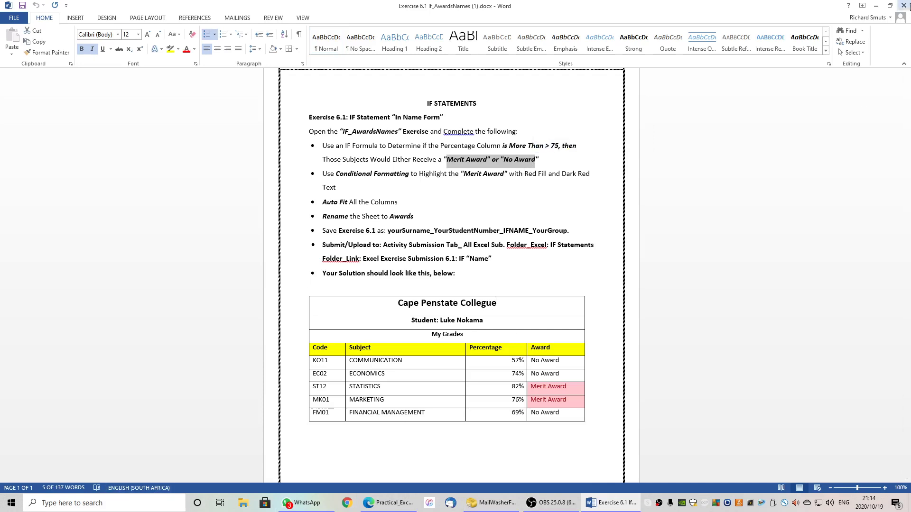
pyautogui.click(876, 6)
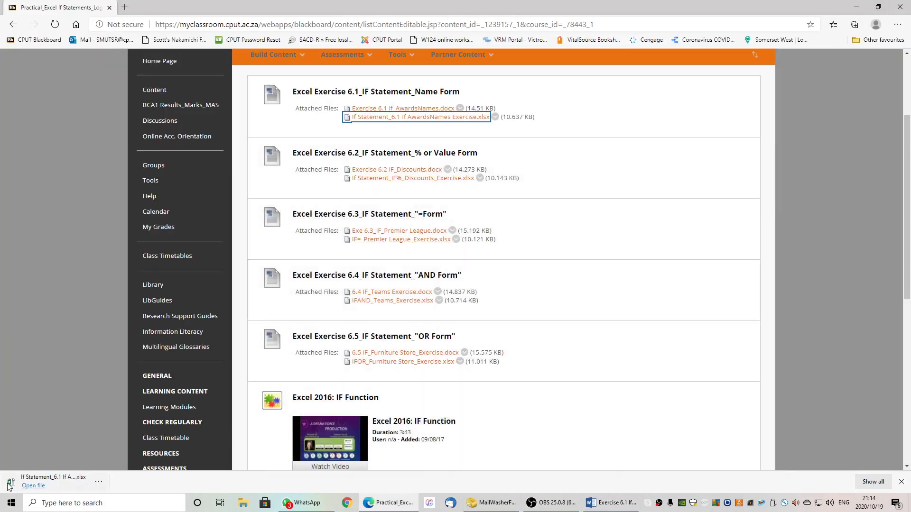
# - Open the AwardsNames workbook with editing enabled, zoom to 200%, and select cell D5
pyautogui.click(27, 485)
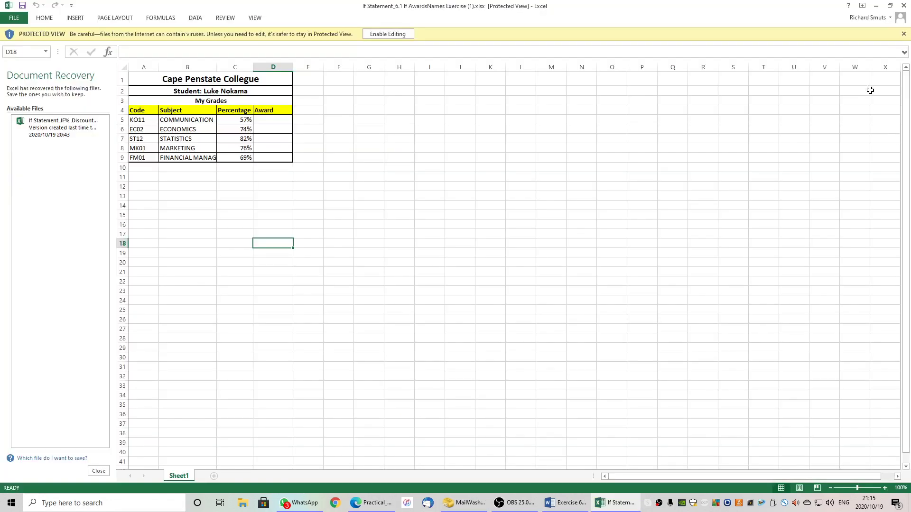
pyautogui.click(388, 34)
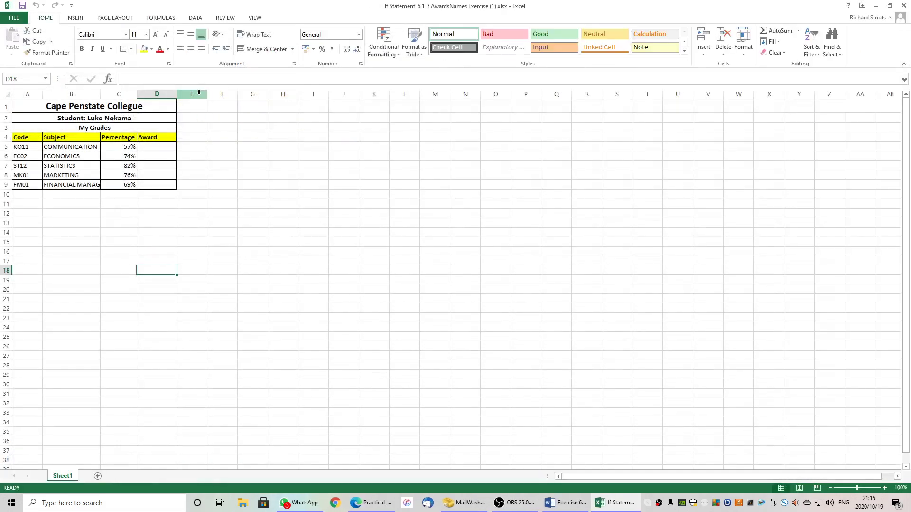
pyautogui.click(884, 488)
pyautogui.click(884, 488)
pyautogui.click(885, 488)
pyautogui.click(885, 488)
pyautogui.click(885, 488)
pyautogui.click(884, 488)
pyautogui.click(884, 488)
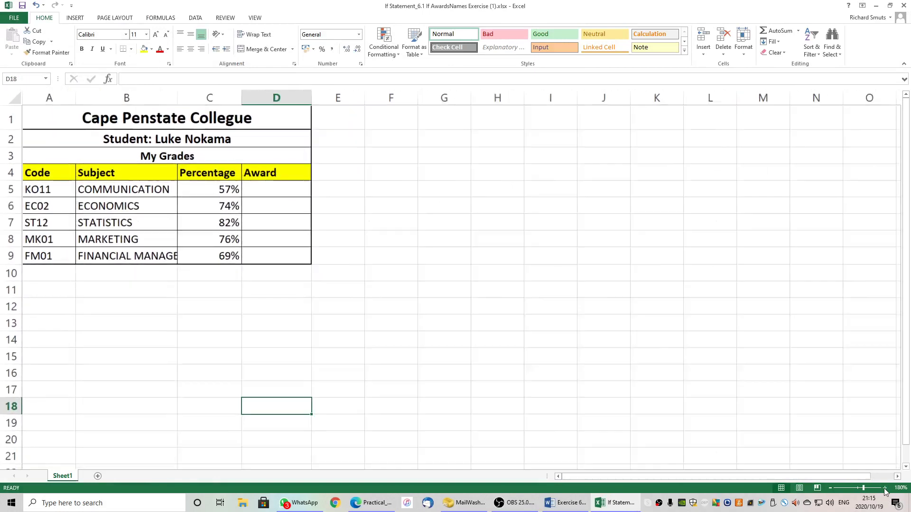
pyautogui.click(885, 488)
pyautogui.click(884, 488)
pyautogui.click(884, 489)
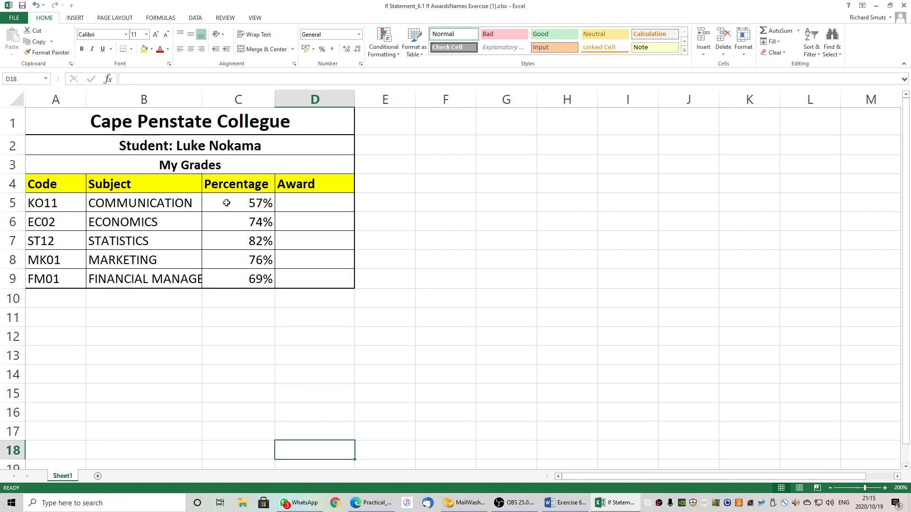
pyautogui.click(307, 203)
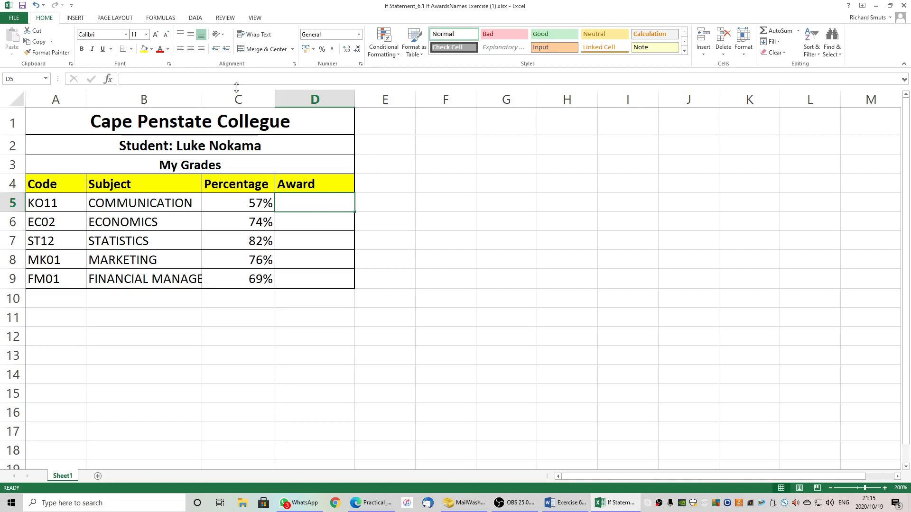
pyautogui.click(163, 18)
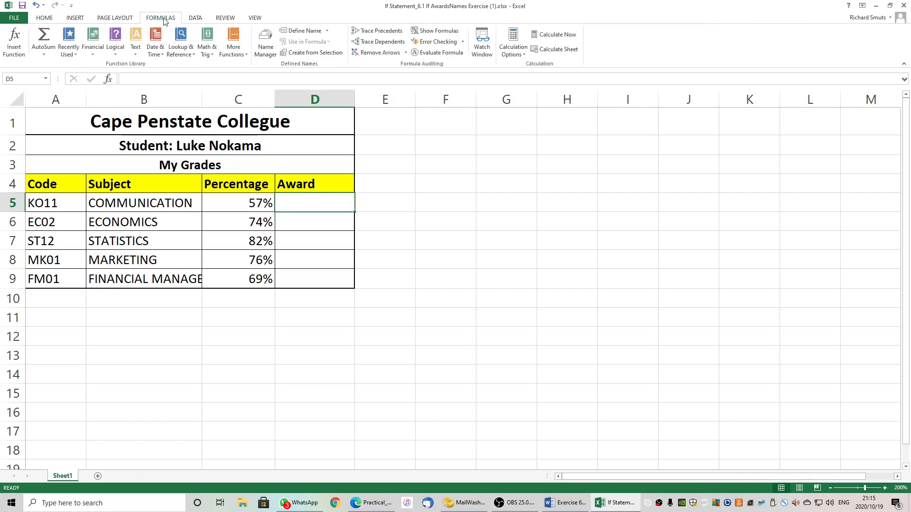
# - Search Insert Function for IF and insert it into cell D5
pyautogui.click(14, 48)
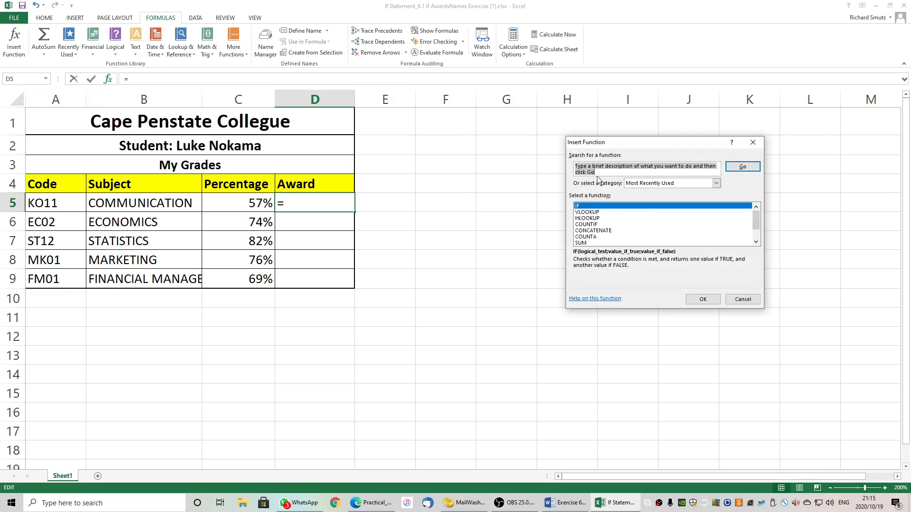
pyautogui.press('BackSpace')
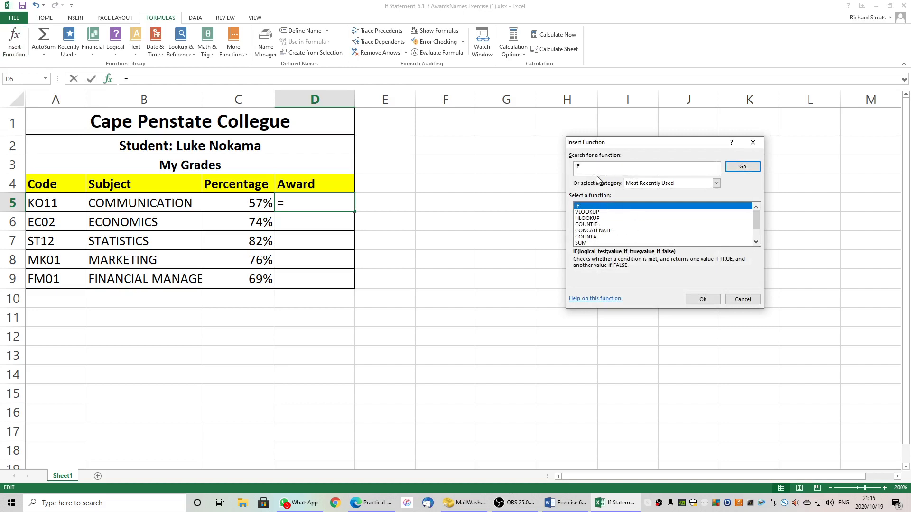
pyautogui.press('Return')
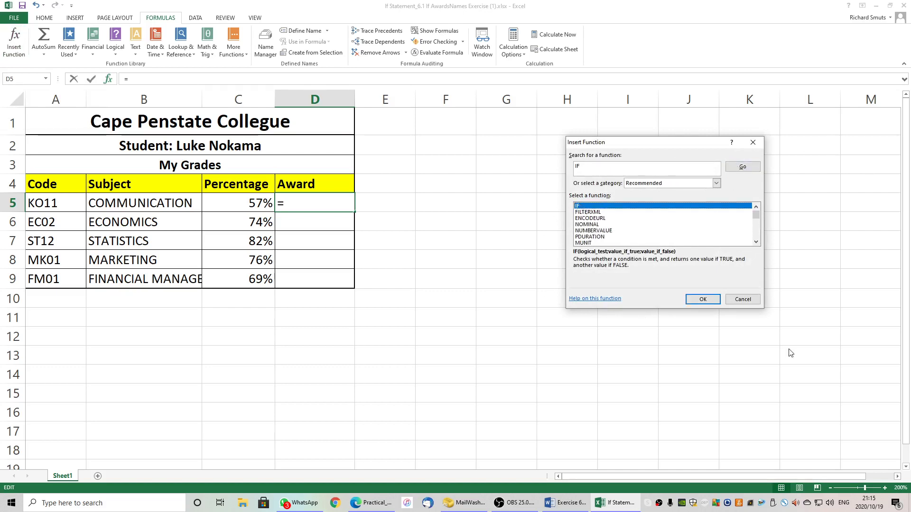
pyautogui.click(702, 300)
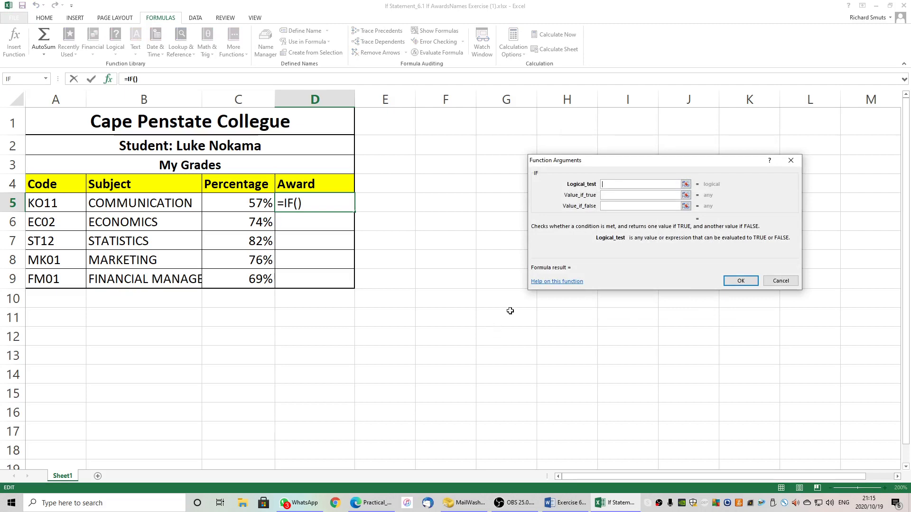
# - Enter IF arguments C5>=75%, "Merit Award", "No Award", then fill D5 down to D9
pyautogui.moveTo(639, 162); pyautogui.dragTo(484, 158)
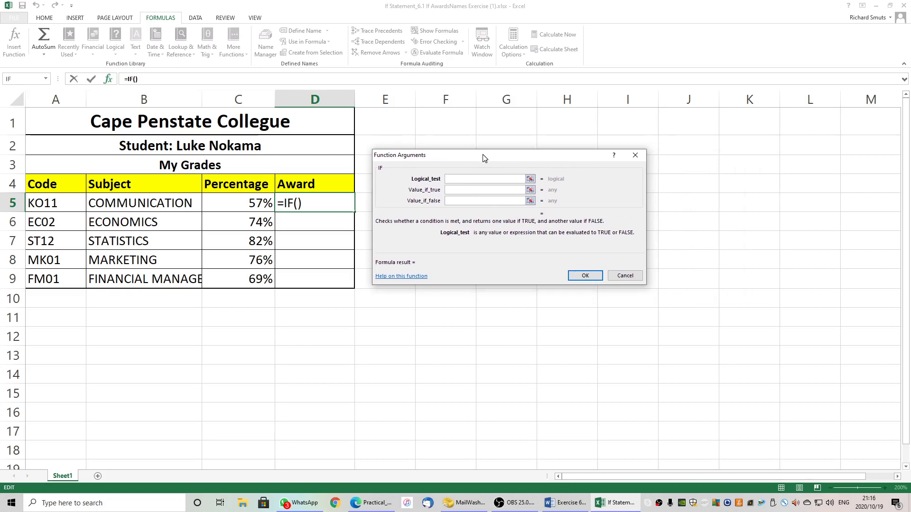
pyautogui.click(253, 203)
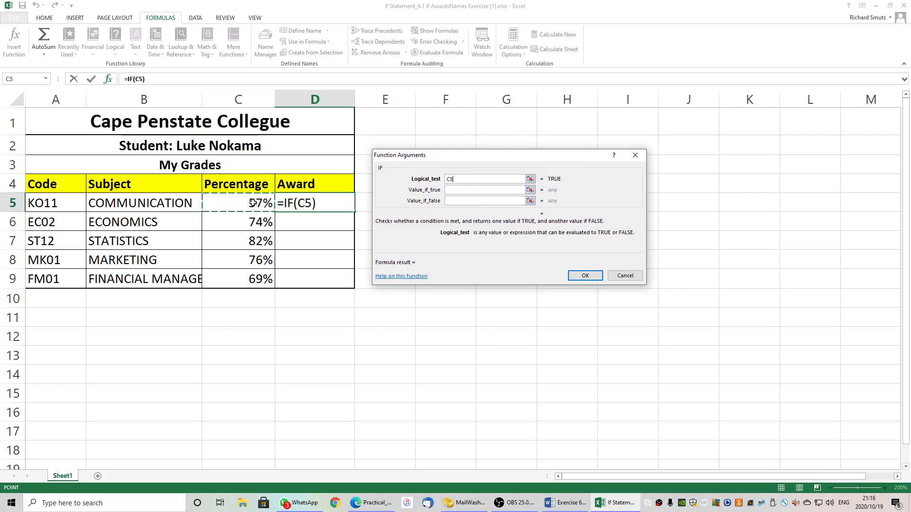
pyautogui.write('>=75%')
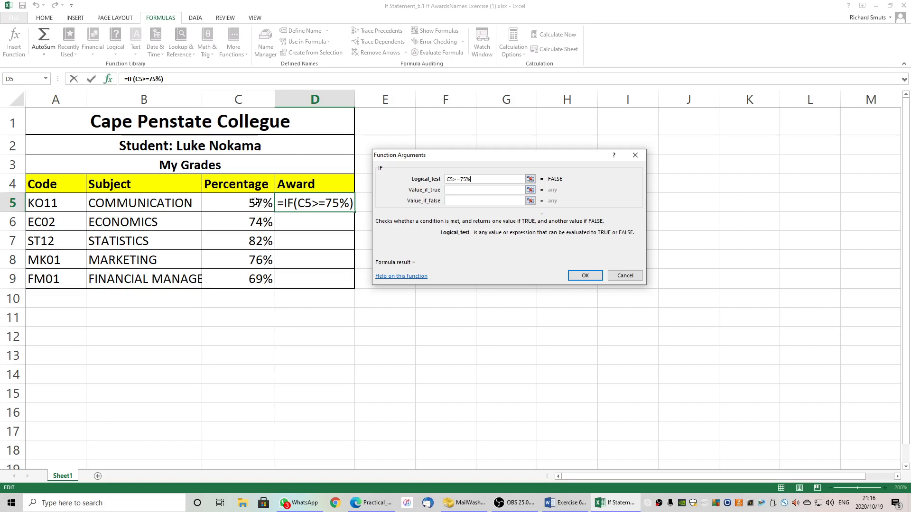
pyautogui.click(454, 190)
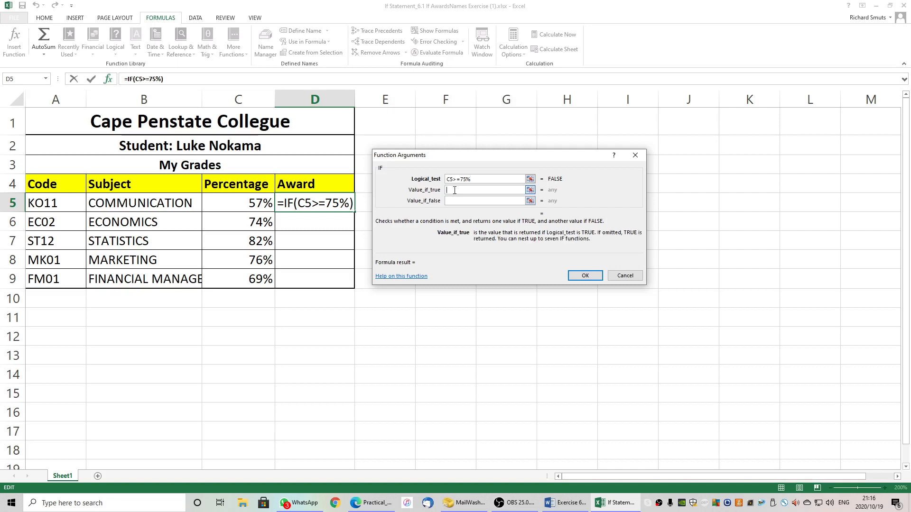
pyautogui.write('Mer')
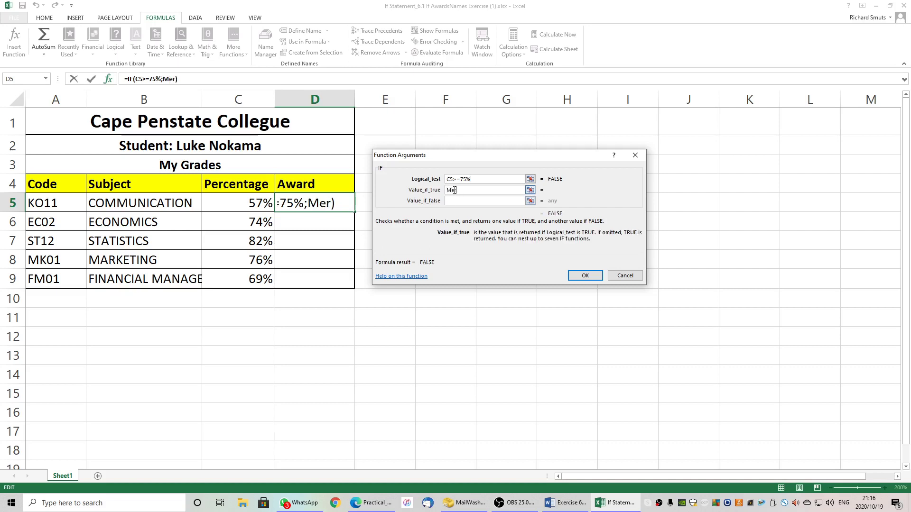
pyautogui.write('it Aw')
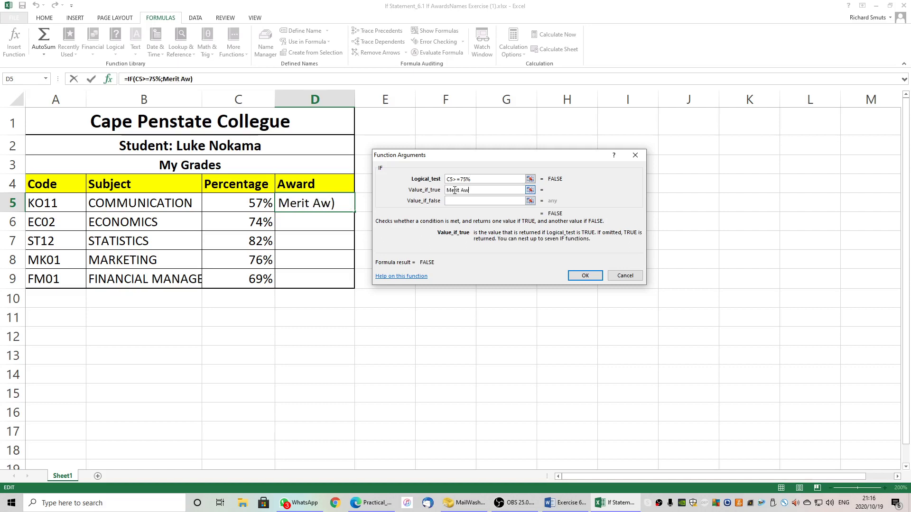
pyautogui.write('ard')
pyautogui.click(453, 200)
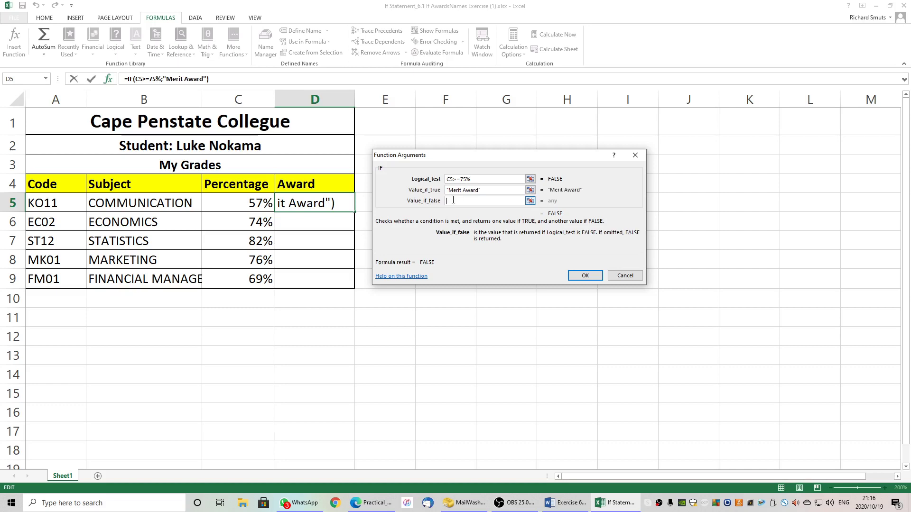
pyautogui.write('No')
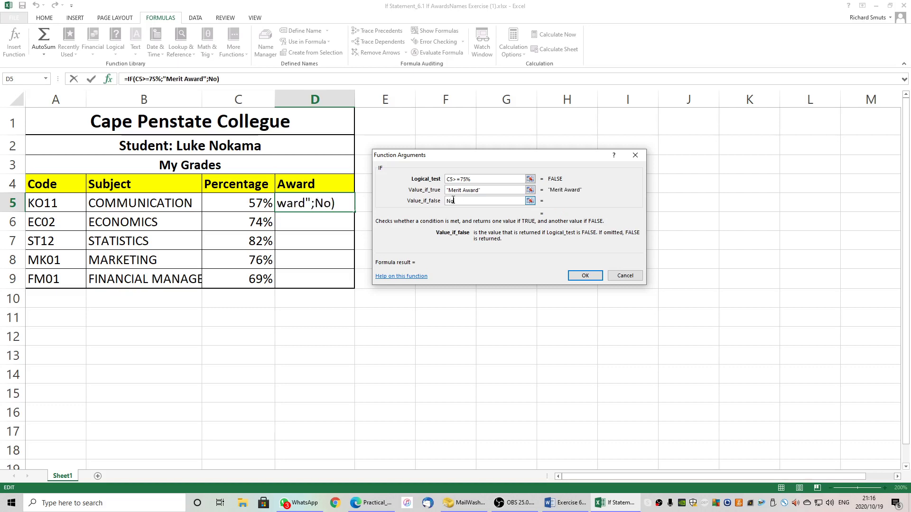
pyautogui.write(' Awa')
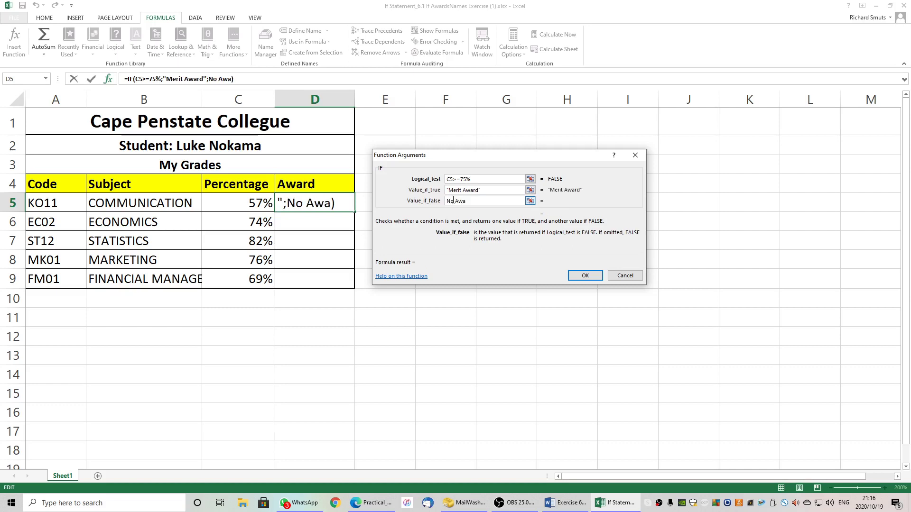
pyautogui.write('rd')
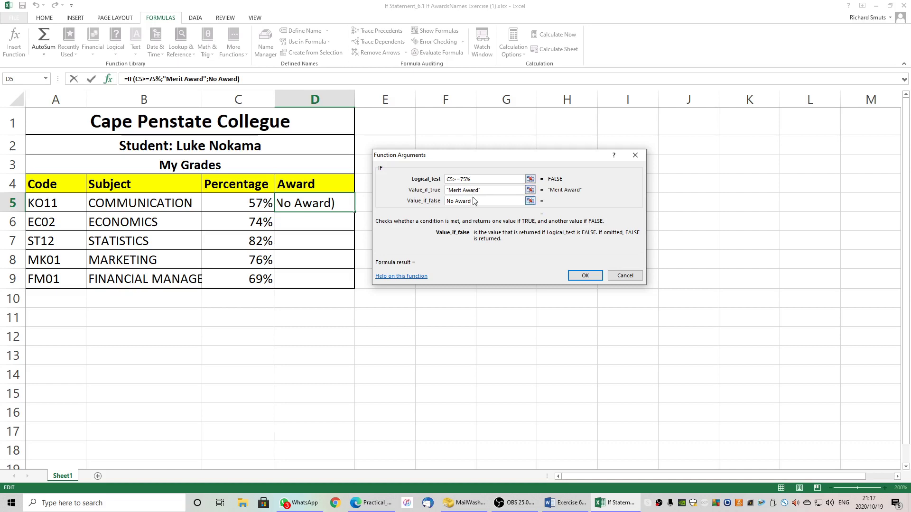
pyautogui.click(578, 277)
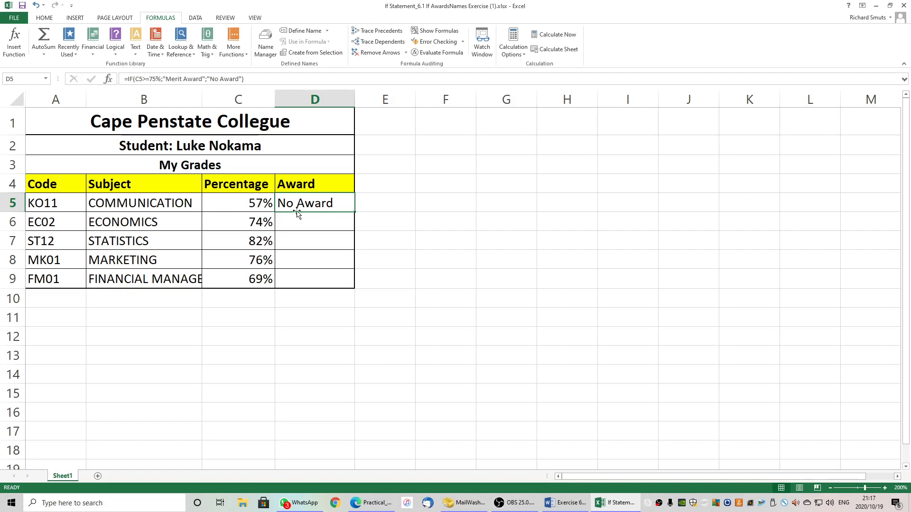
pyautogui.moveTo(355, 212); pyautogui.dragTo(349, 282)
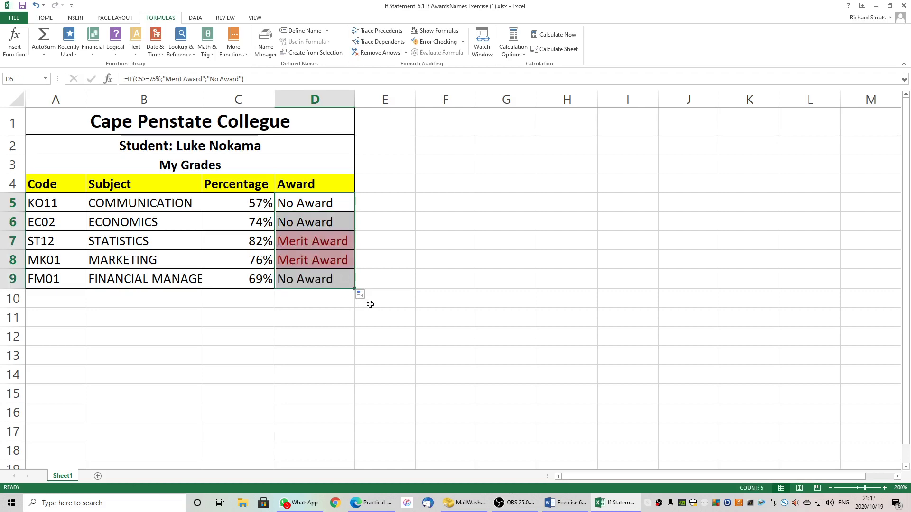
# - Check the results for C7 and C8, then reopen the IF arguments for D5
pyautogui.click(260, 242)
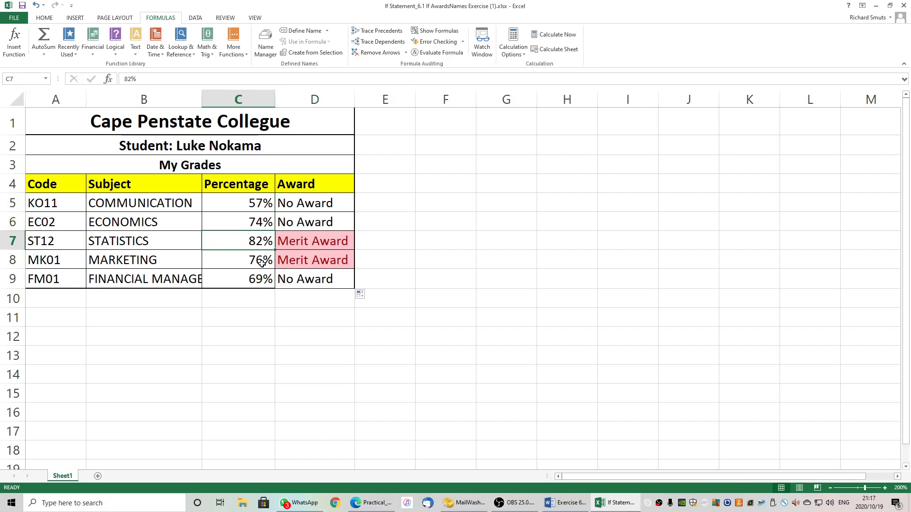
pyautogui.click(258, 262)
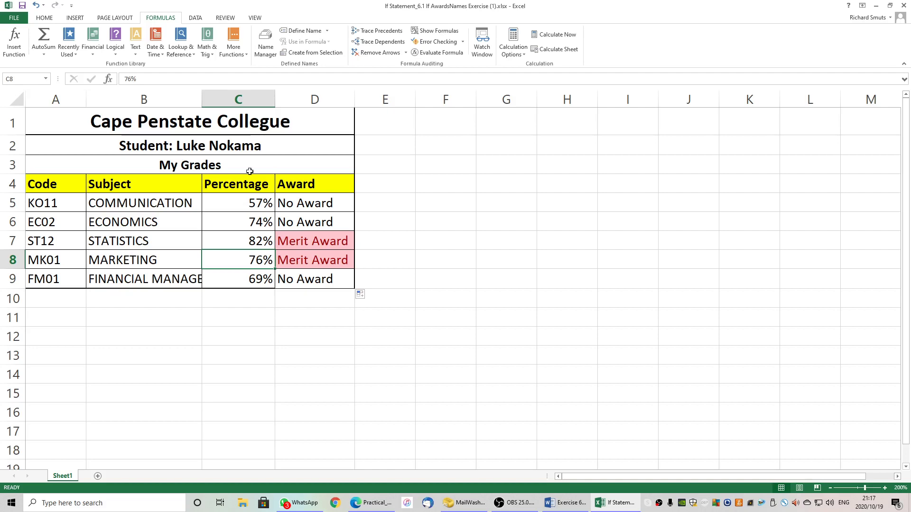
pyautogui.click(282, 204)
pyautogui.click(14, 40)
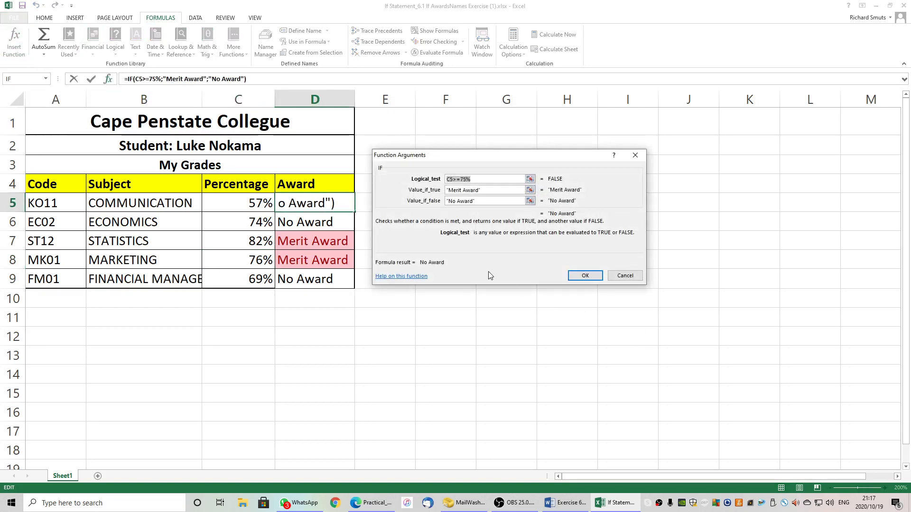
# - Review D5's C5>=75% logical test and cancel, leaving the formula unchanged
pyautogui.click(482, 179)
pyautogui.click(623, 277)
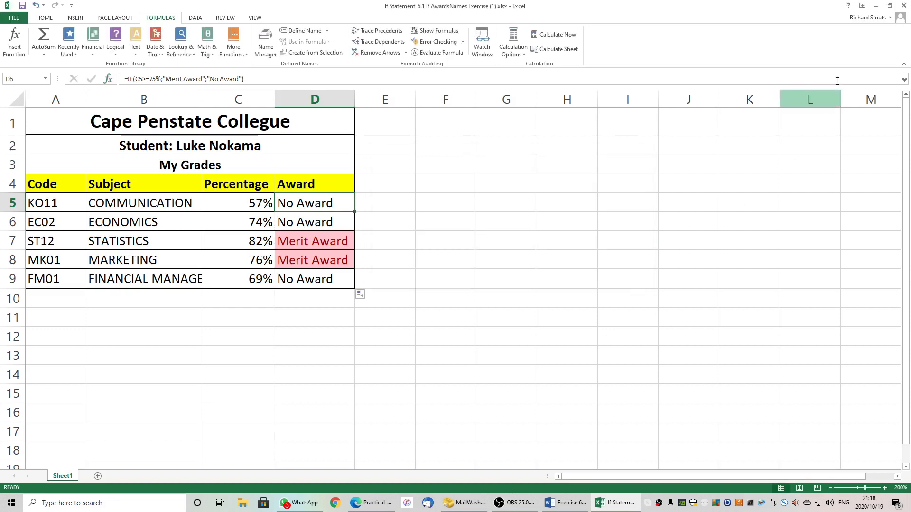
# - Close Excel without saving, then download and open Exercise 6.2 IF_Discounts.docx
pyautogui.click(901, 7)
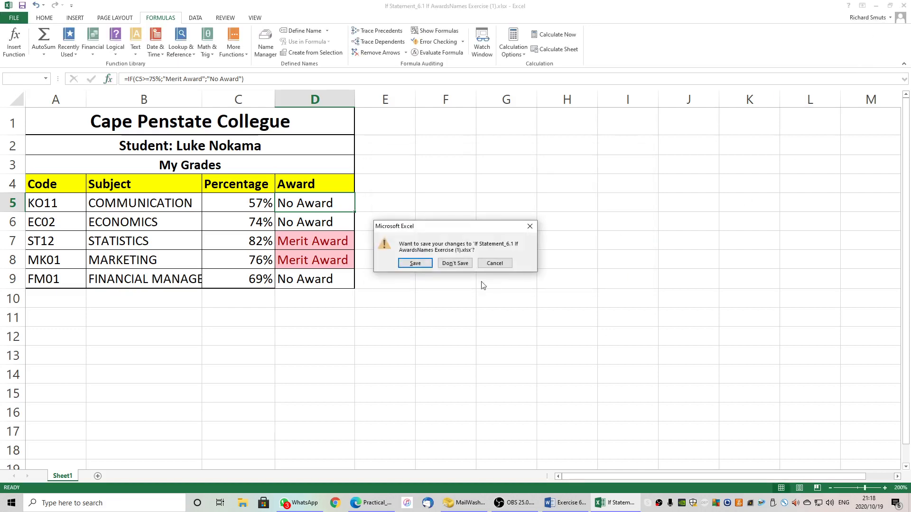
pyautogui.click(460, 265)
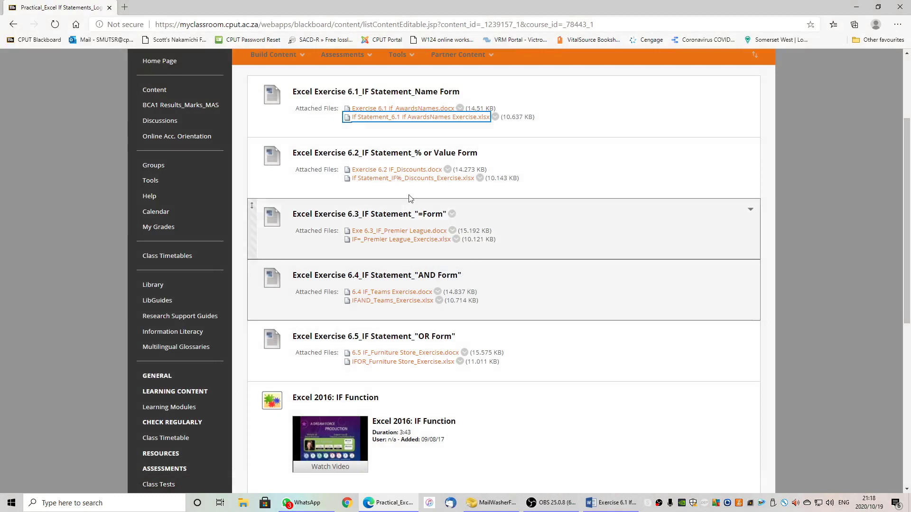
pyautogui.click(394, 171)
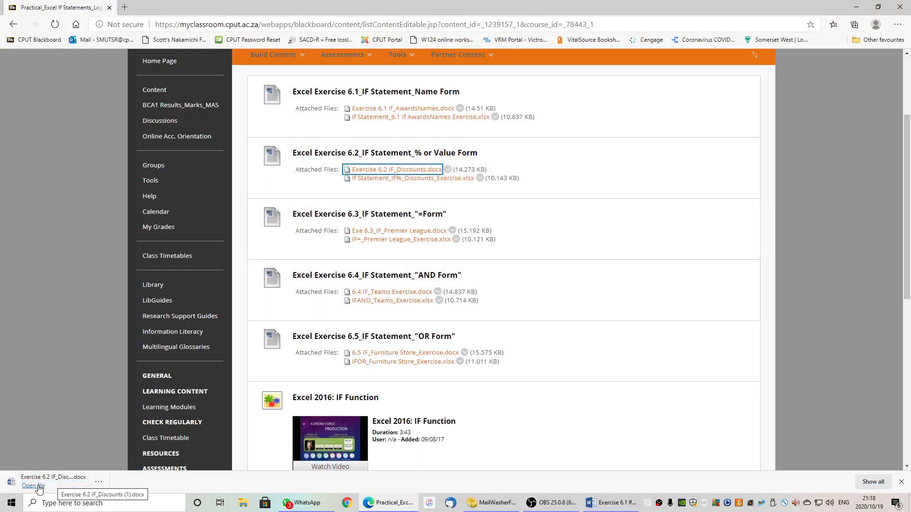
pyautogui.click(40, 486)
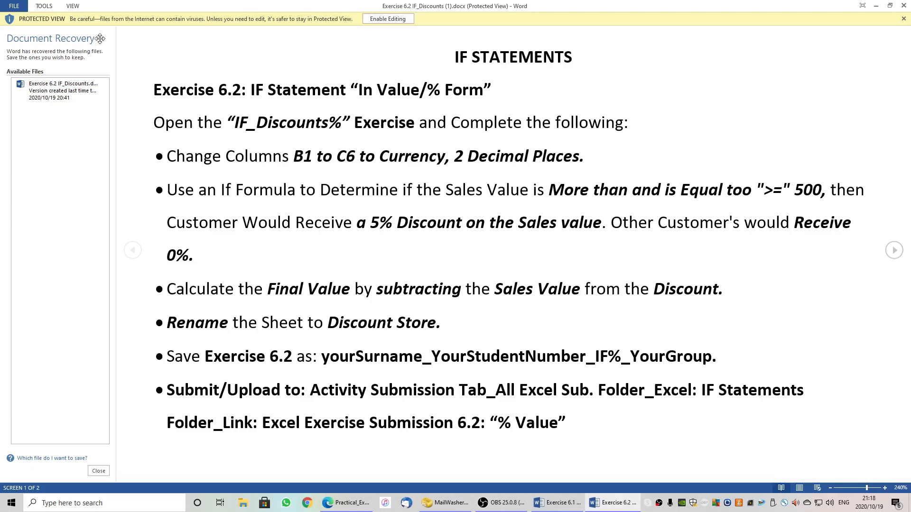
# - Enable editing on Exercise 6.2 IF_Discounts, review the >= 500 discount rule, then minimize it
pyautogui.click(388, 18)
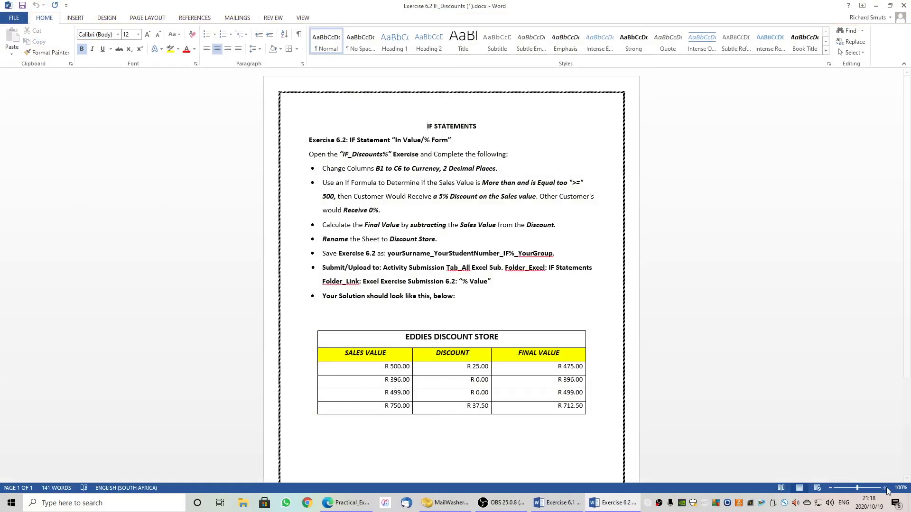
pyautogui.scroll(4, 872, 472)
pyautogui.scroll(-5, 417, 266)
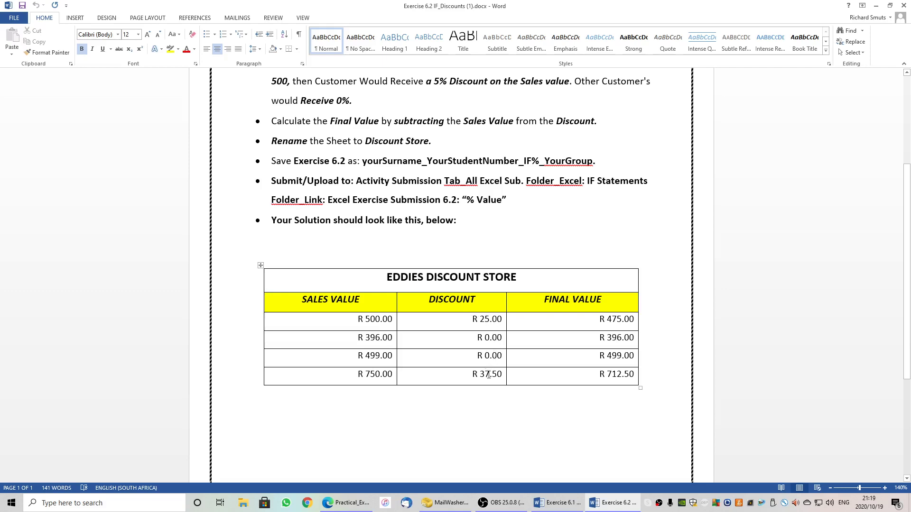
pyautogui.scroll(3, 535, 174)
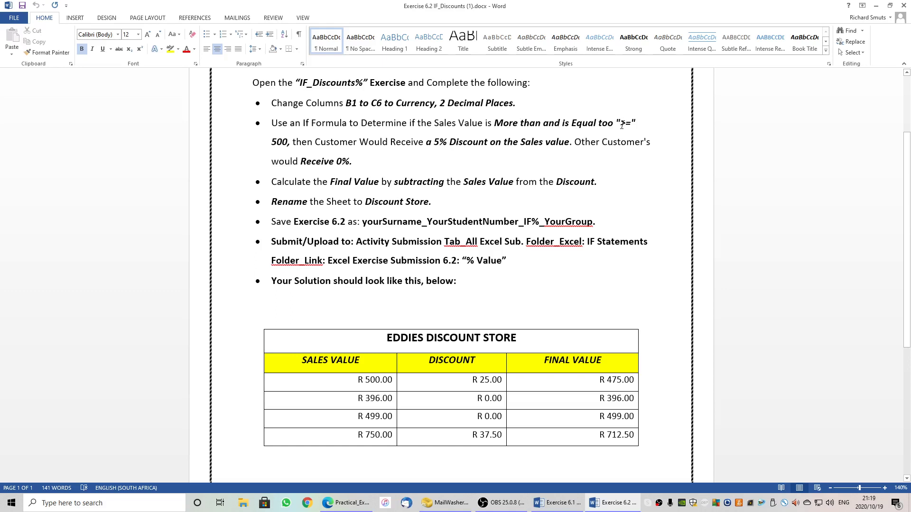
pyautogui.click(630, 124)
pyautogui.click(459, 262)
pyautogui.click(875, 8)
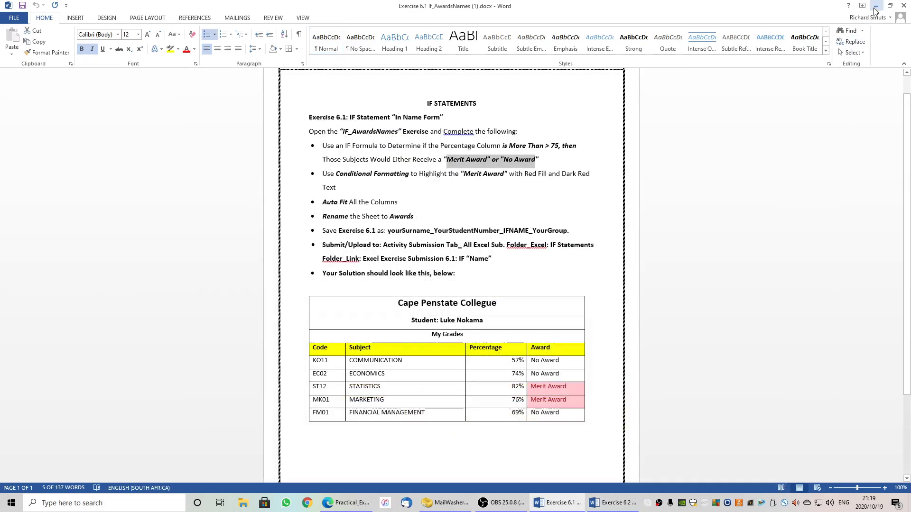
# - Close Exercise 6.1, then download If Statement_IF%_Discounts_Exercise.xlsx from Blackboard and open it in Excel
pyautogui.click(903, 5)
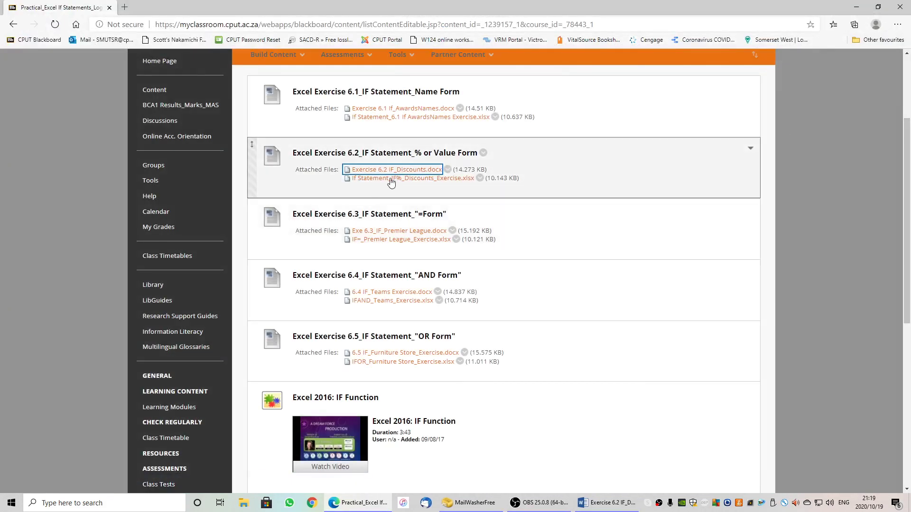
pyautogui.click(390, 180)
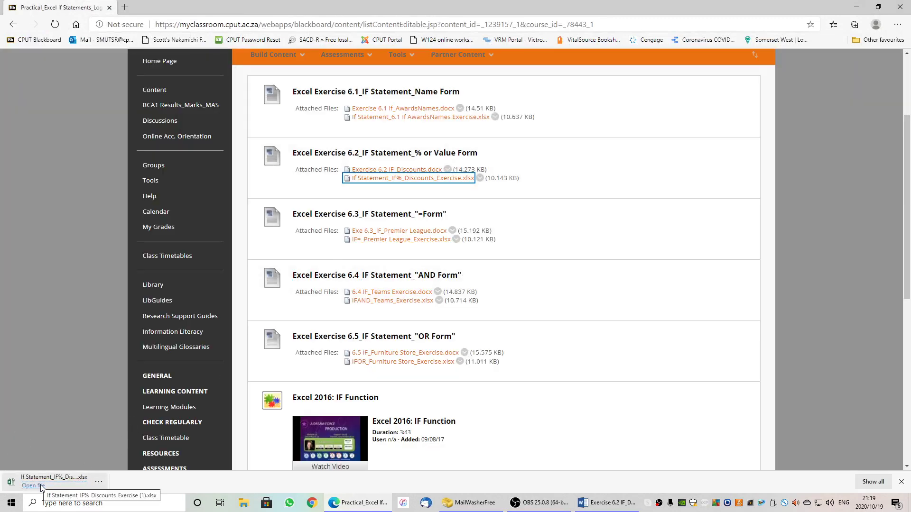
pyautogui.click(41, 486)
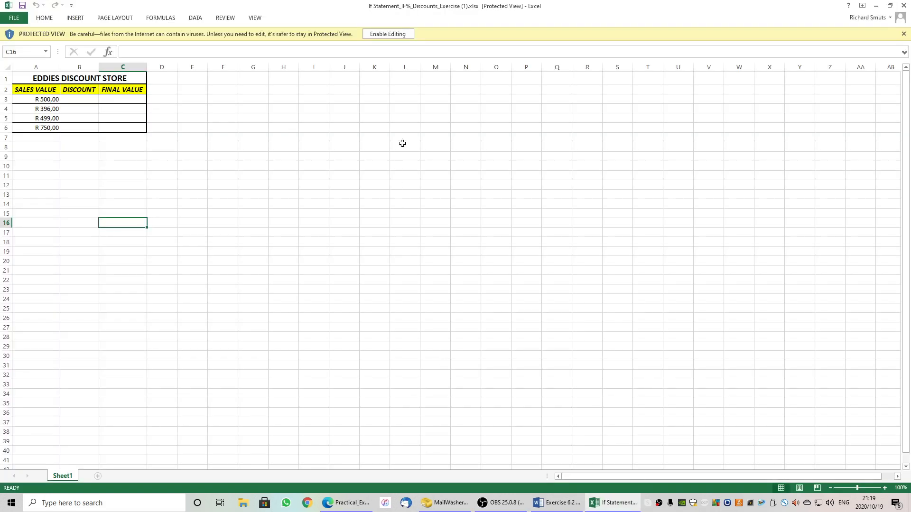
# - Enable editing on the downloaded workbook and zoom in on the sheet
pyautogui.click(387, 34)
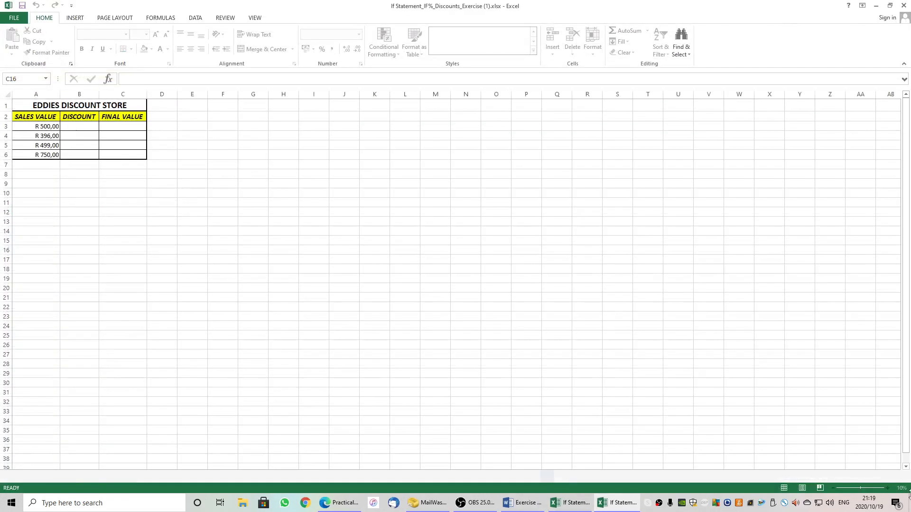
pyautogui.click(885, 489)
pyautogui.click(885, 489)
pyautogui.click(885, 489)
pyautogui.click(885, 489)
pyautogui.click(885, 489)
pyautogui.click(885, 489)
pyautogui.click(885, 489)
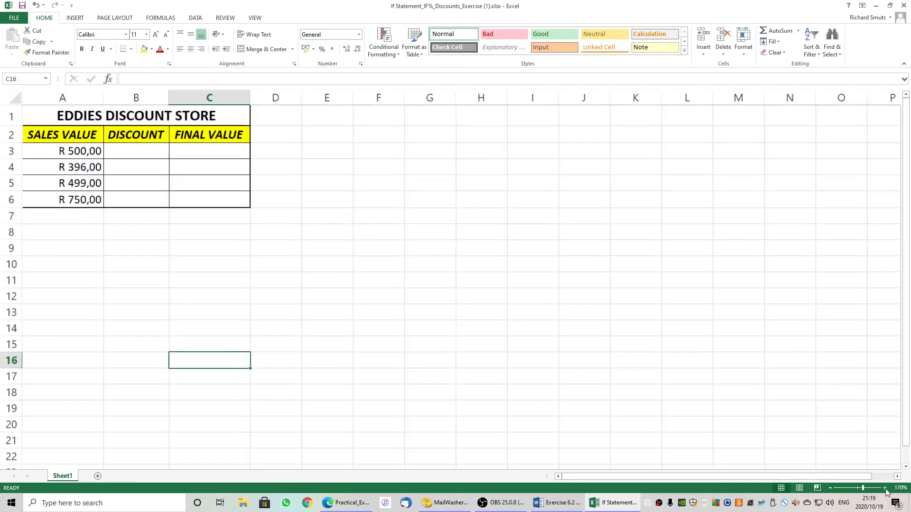
pyautogui.click(885, 489)
pyautogui.click(885, 489)
pyautogui.click(885, 489)
pyautogui.click(885, 489)
pyautogui.click(885, 489)
pyautogui.click(885, 489)
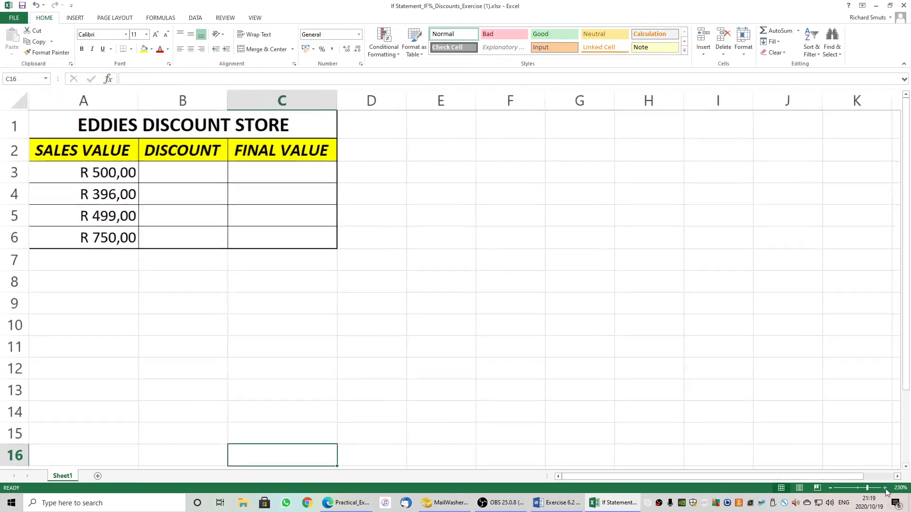
pyautogui.click(885, 489)
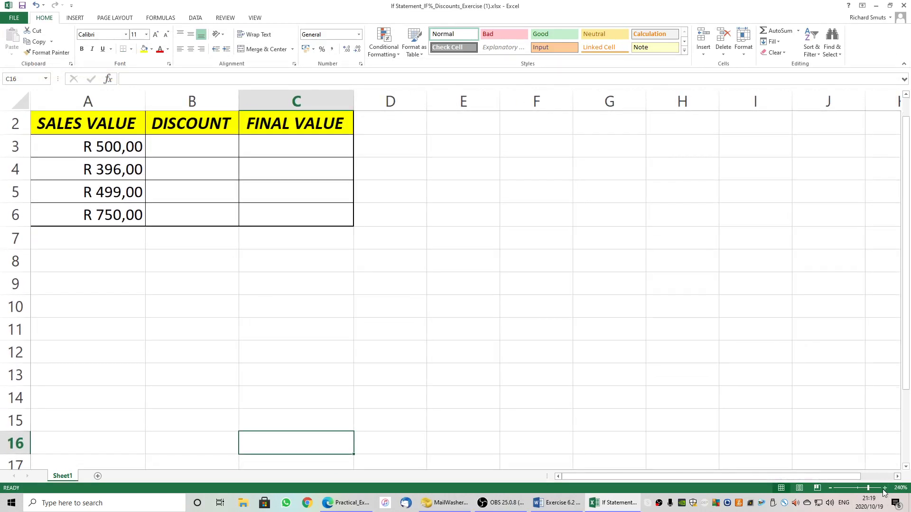
pyautogui.scroll(1, 325, 233)
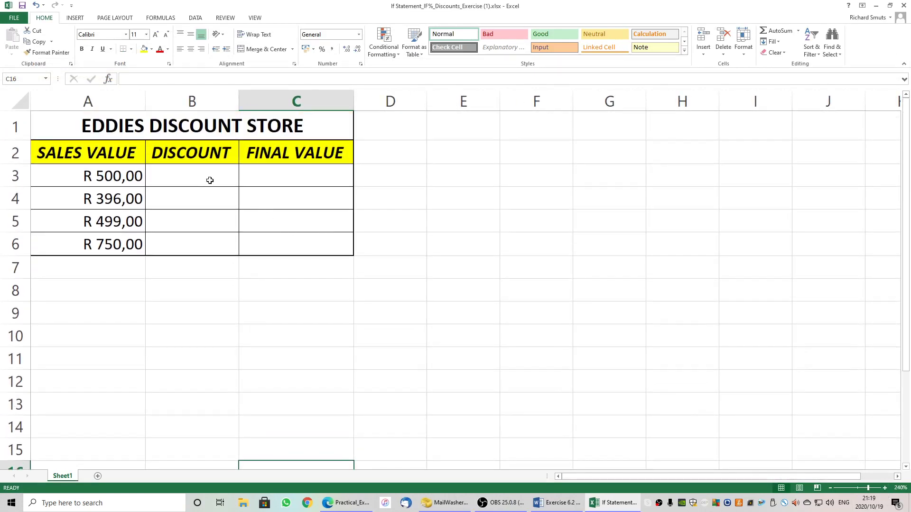
# - Format cells B3:C6 as Rand Currency with 2 decimal places
pyautogui.moveTo(196, 175); pyautogui.dragTo(290, 238)
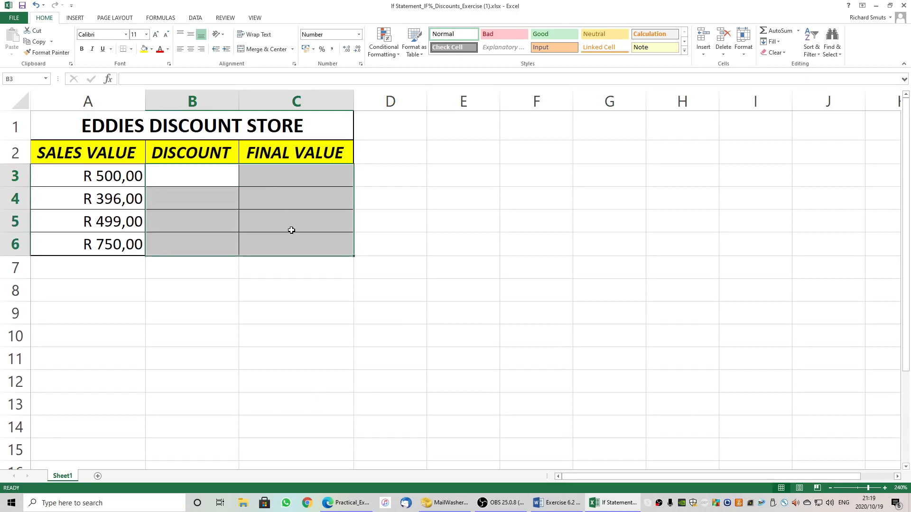
pyautogui.rightClick(291, 230)
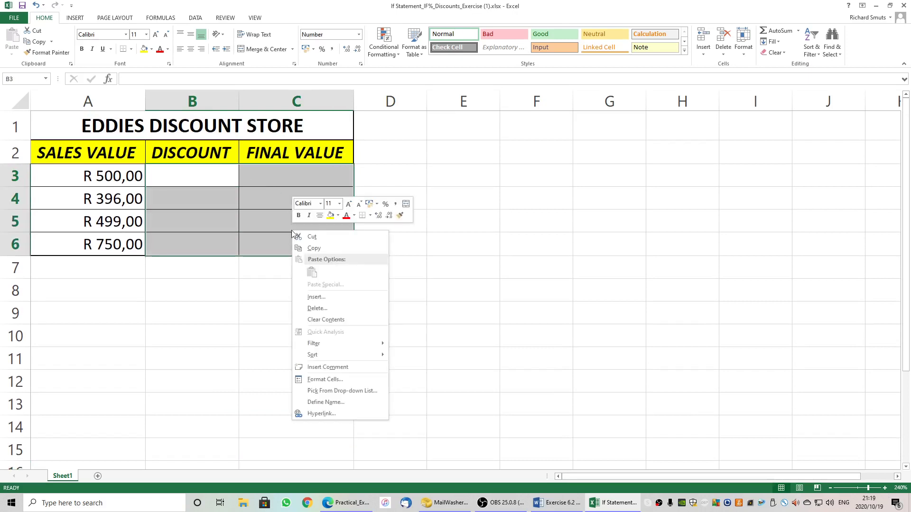
pyautogui.click(328, 381)
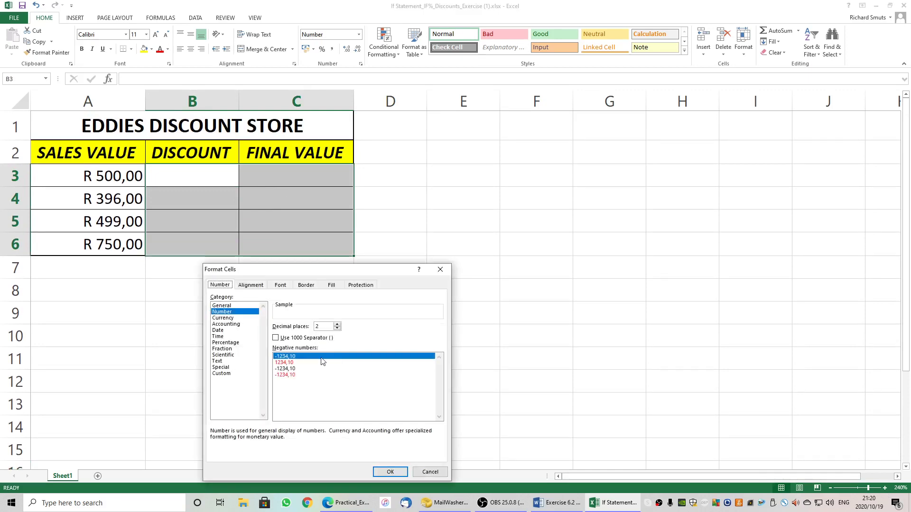
pyautogui.click(230, 318)
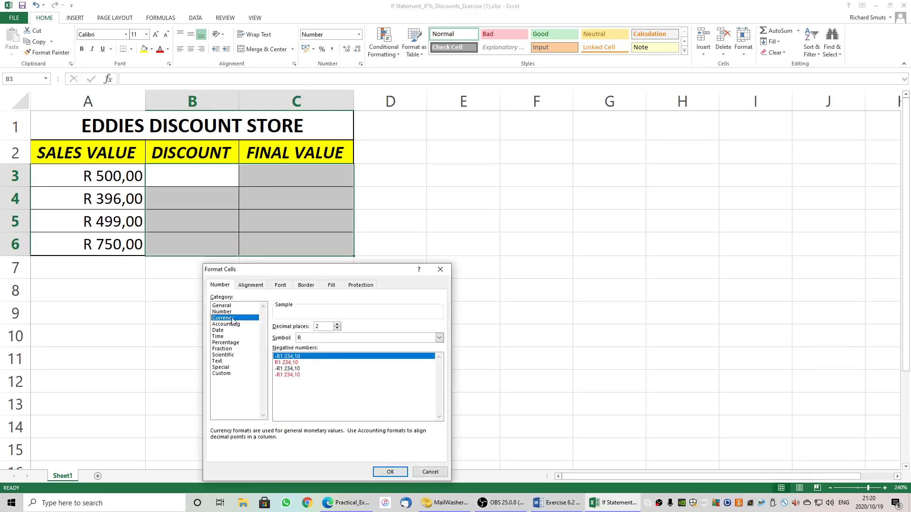
pyautogui.click(389, 472)
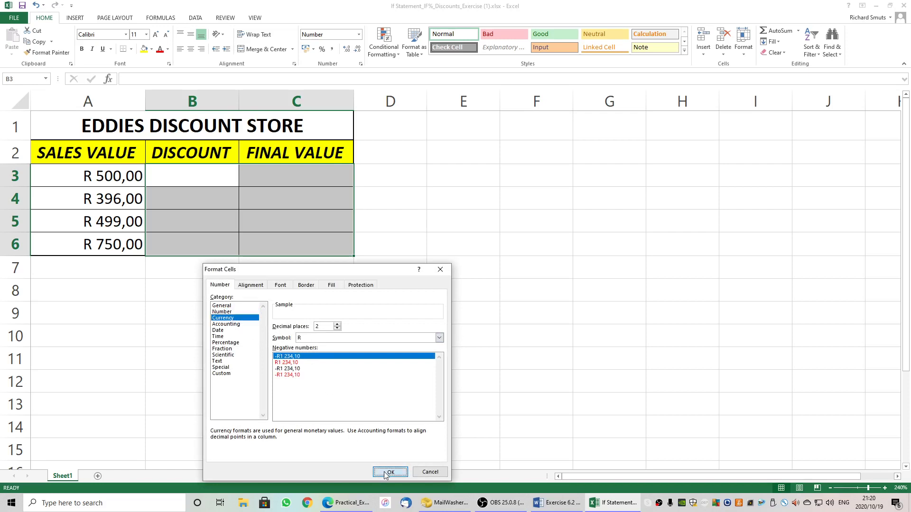
pyautogui.click(200, 180)
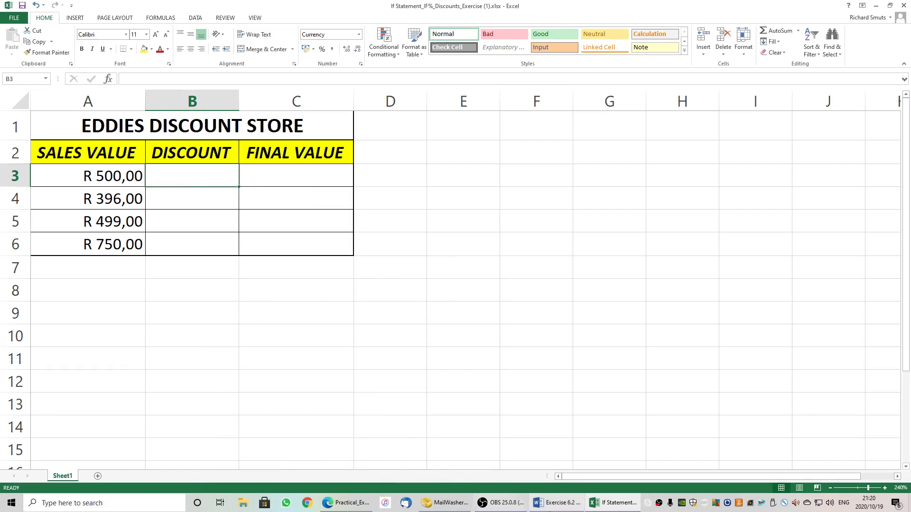
pyautogui.click(553, 509)
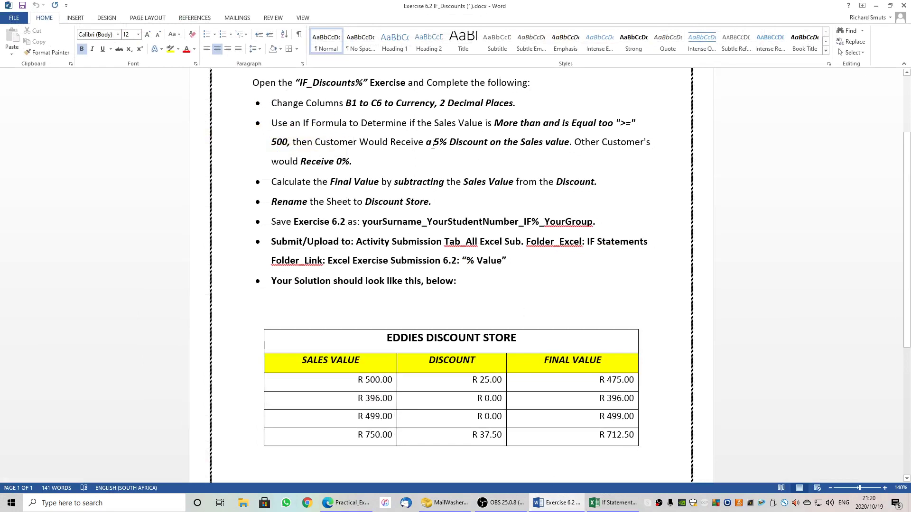
pyautogui.moveTo(273, 123); pyautogui.dragTo(630, 125)
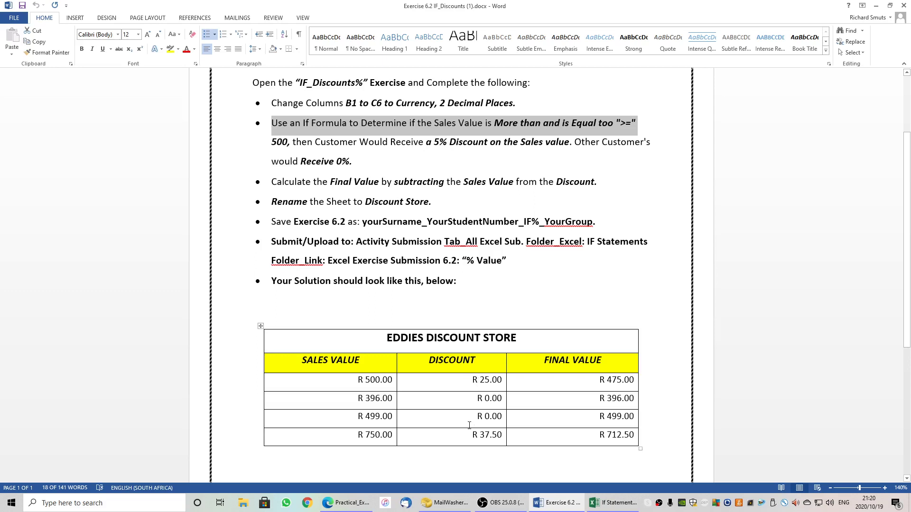
pyautogui.click(876, 6)
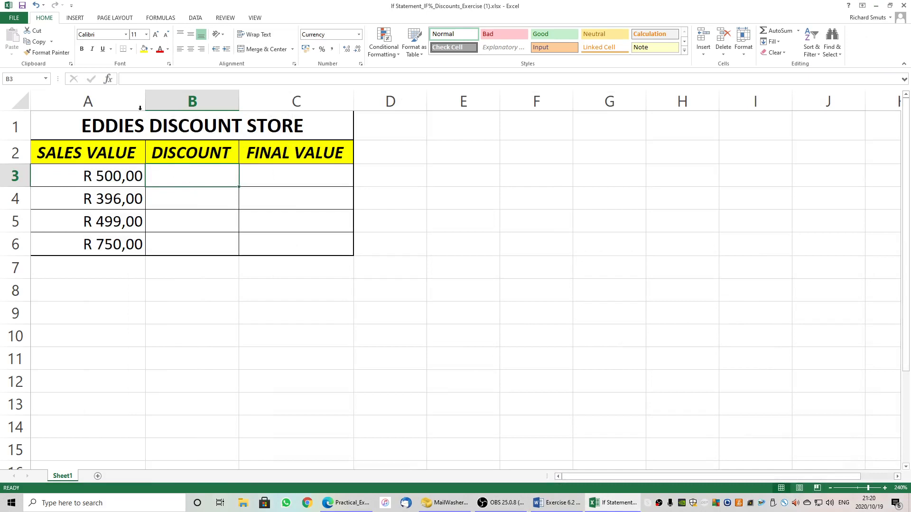
# - Insert an IF function into cell B3 from the Formulas tab
pyautogui.click(157, 19)
pyautogui.click(19, 46)
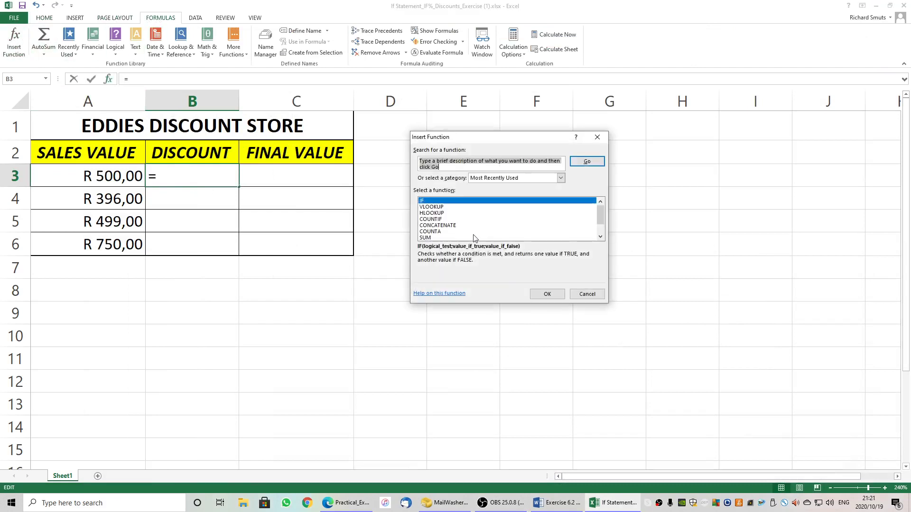
pyautogui.click(545, 294)
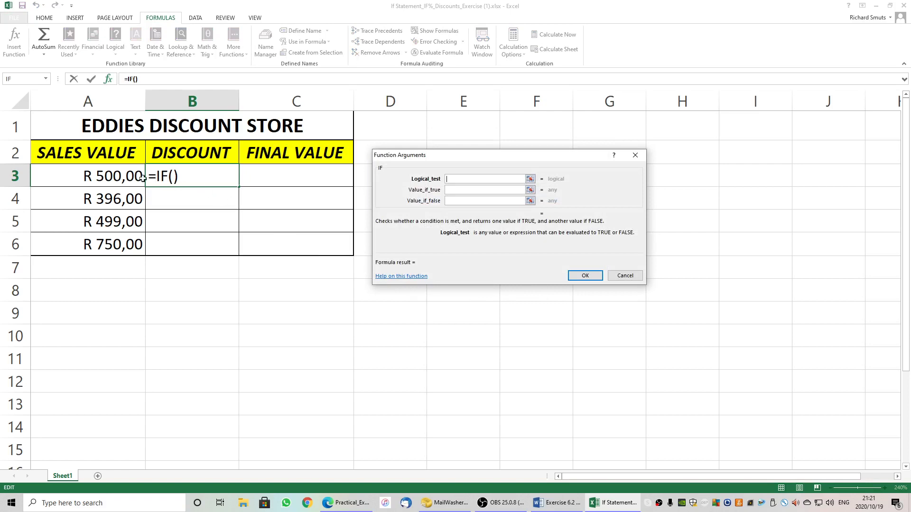
# - Set the IF logical test to A3>=500 and the value if true to A3*,05
pyautogui.click(107, 180)
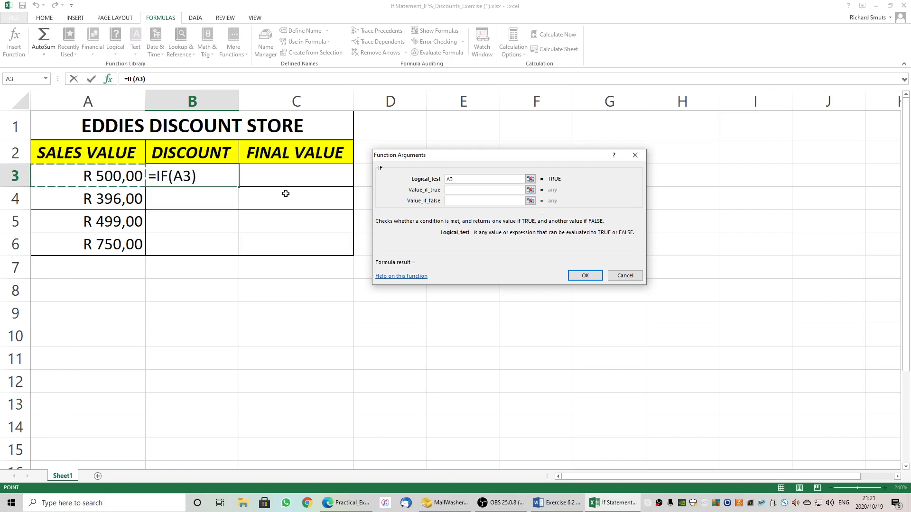
pyautogui.write('>=')
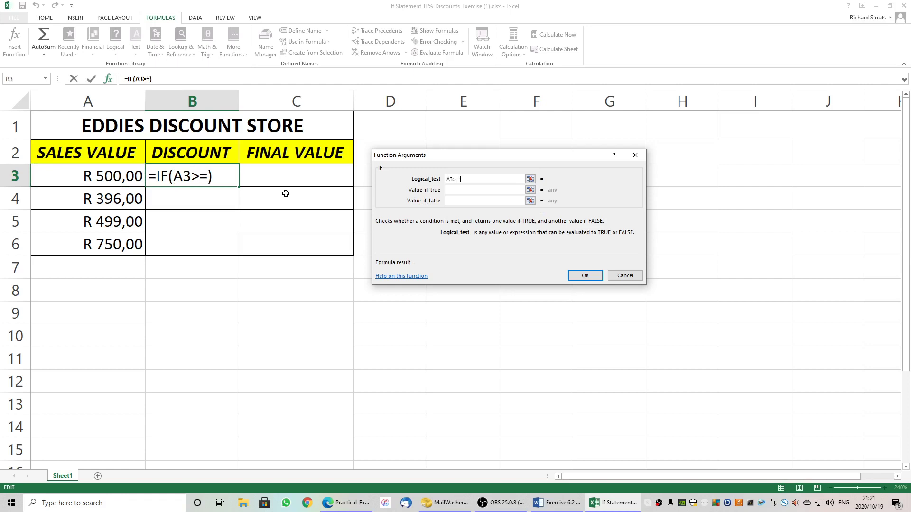
pyautogui.write('500')
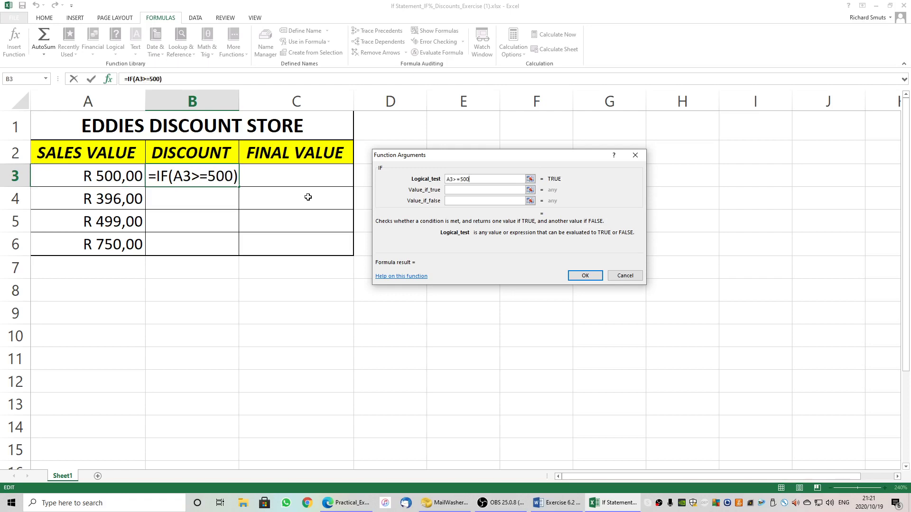
pyautogui.click(452, 190)
pyautogui.write('A')
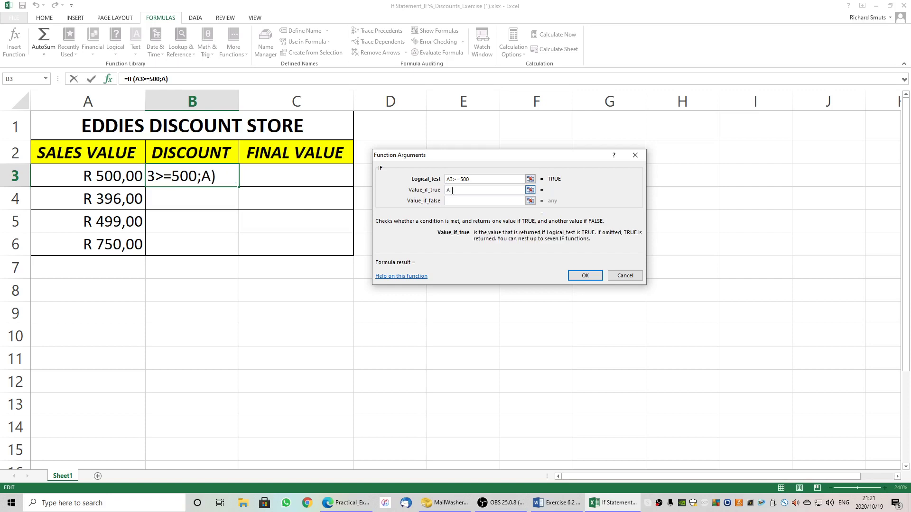
pyautogui.write('3')
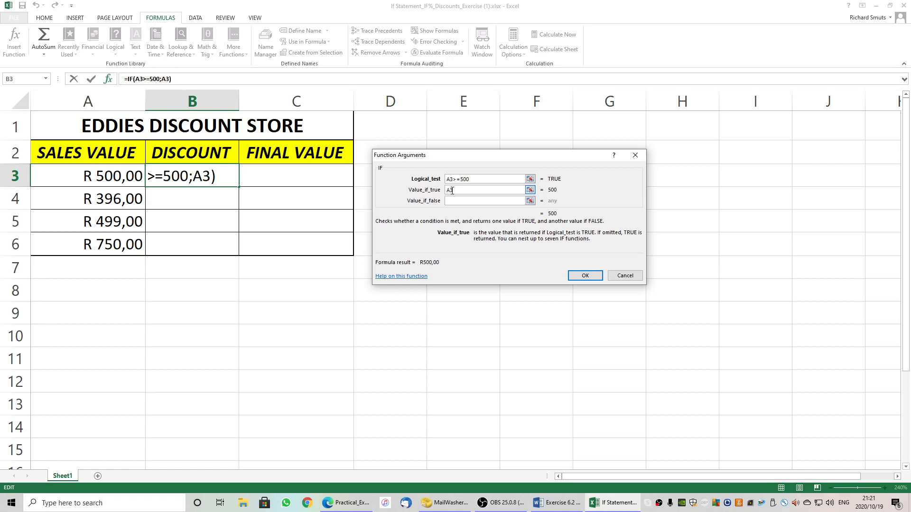
pyautogui.write('*')
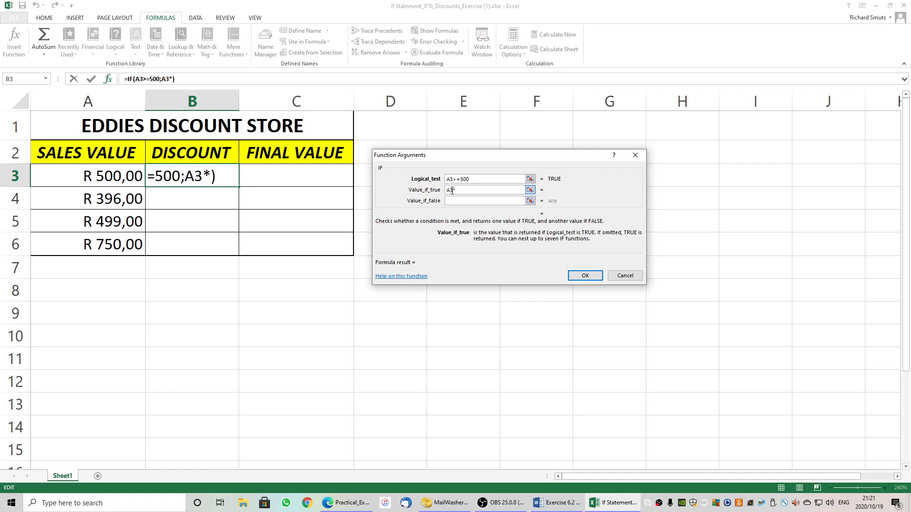
pyautogui.write(',05')
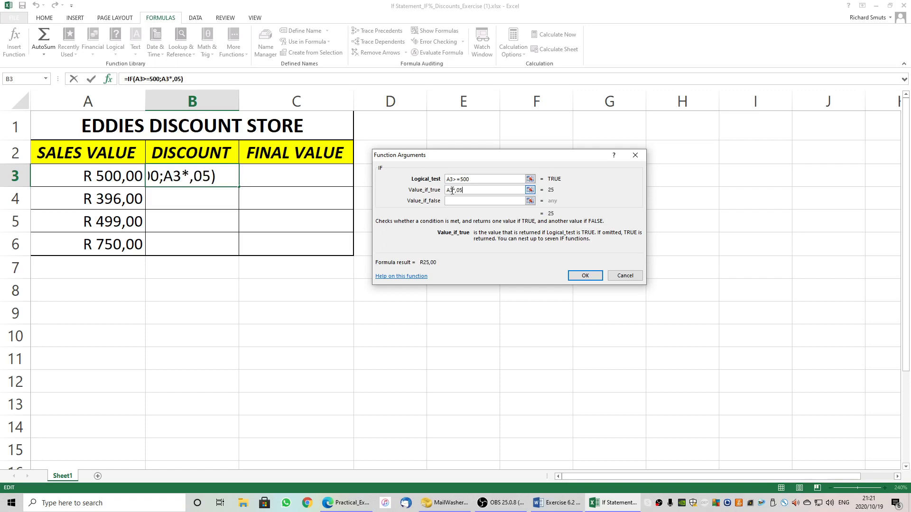
# - Set the value if false to A3*0 and confirm, so B3 shows R25,00
pyautogui.press('Tab')
pyautogui.click(468, 191)
pyautogui.click(460, 200)
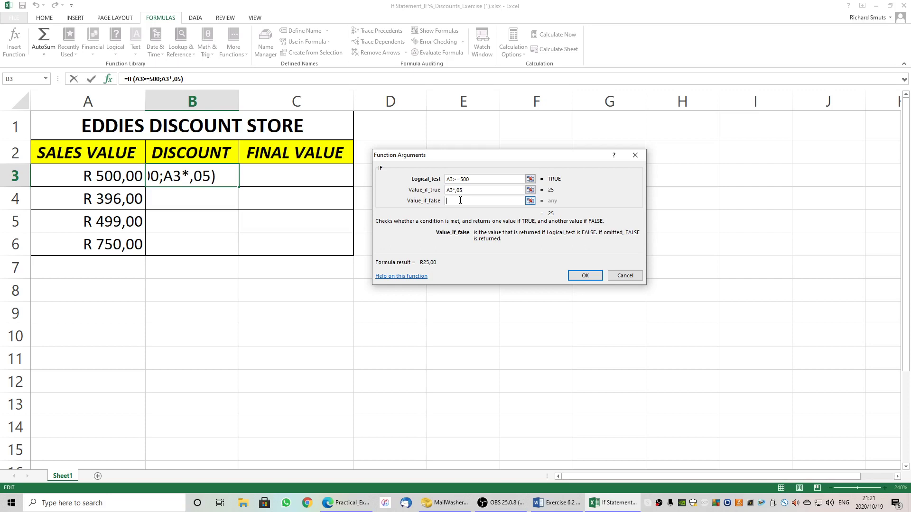
pyautogui.write('A')
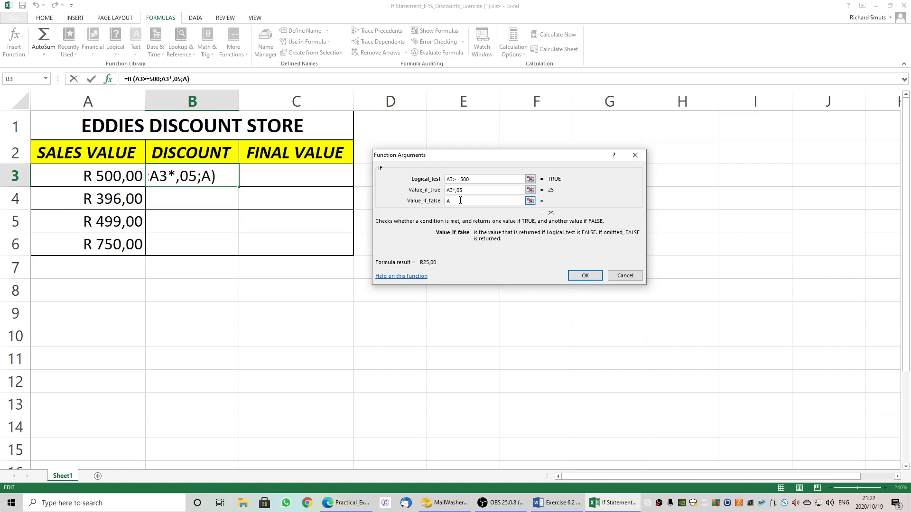
pyautogui.write('3')
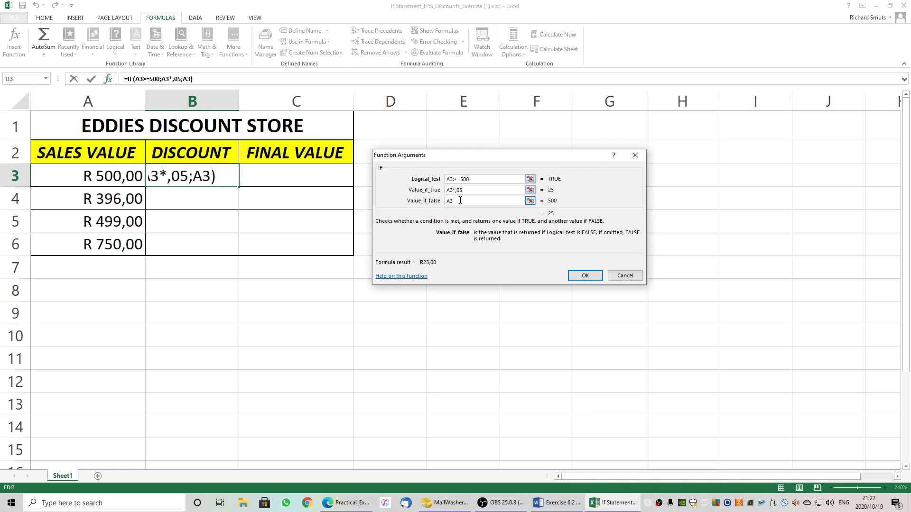
pyautogui.write('*')
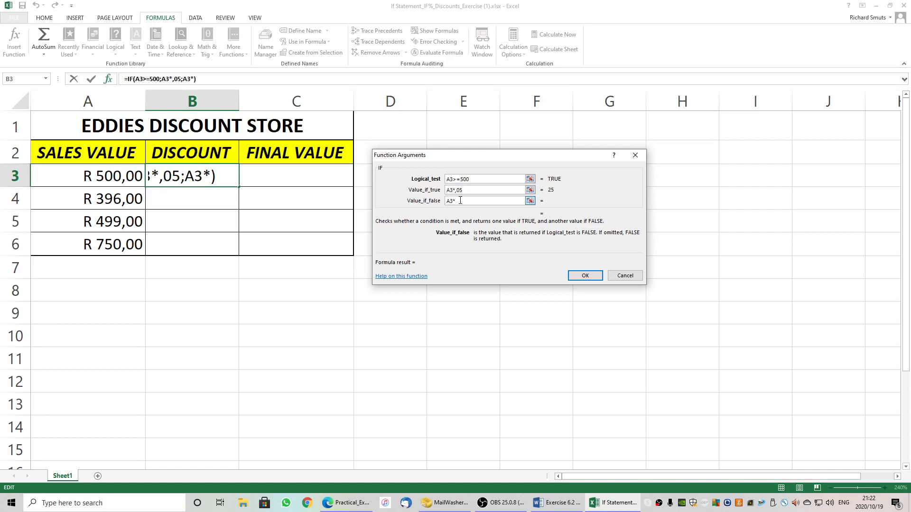
pyautogui.write('0')
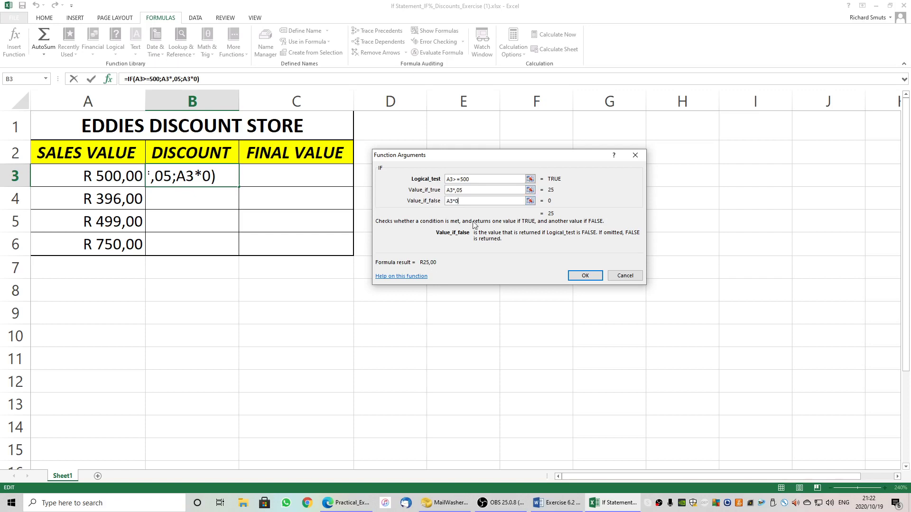
pyautogui.click(579, 276)
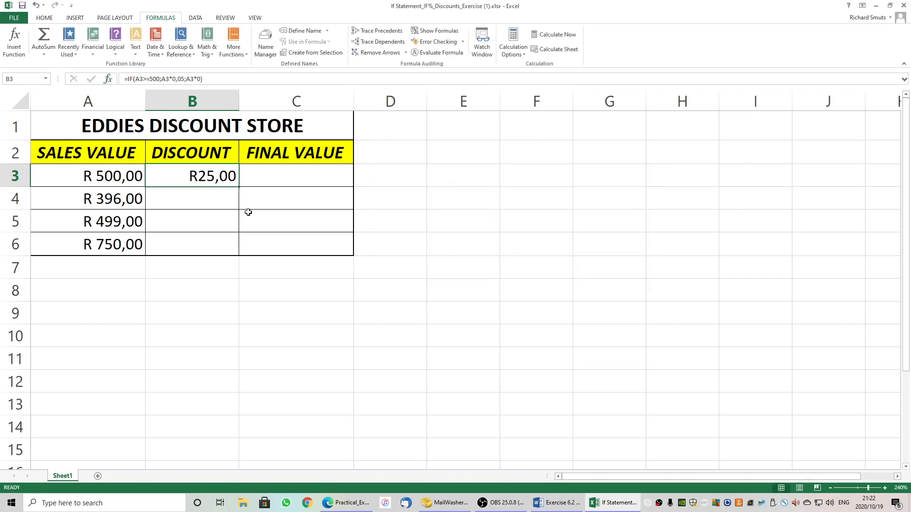
# - Fill B3's discount formula down to B6, check B4 and B5, then reopen B3's IF arguments
pyautogui.moveTo(238, 188); pyautogui.dragTo(233, 246)
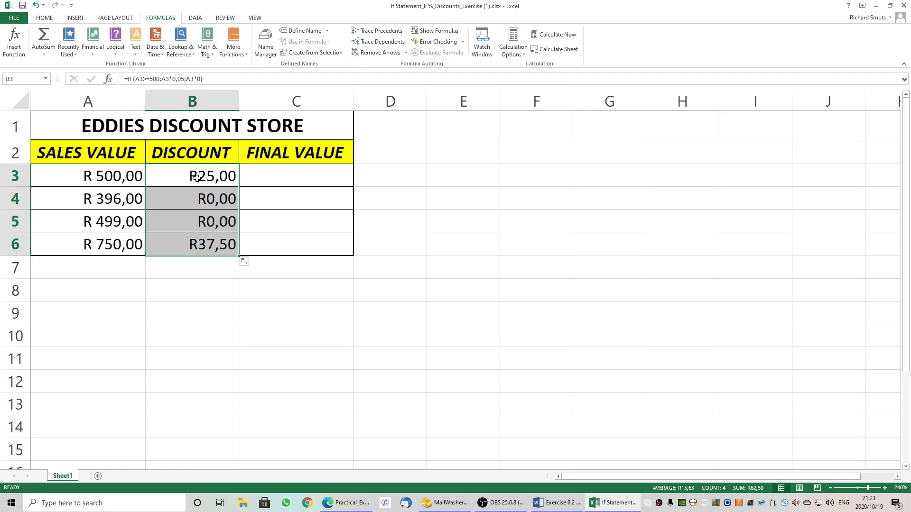
pyautogui.click(203, 200)
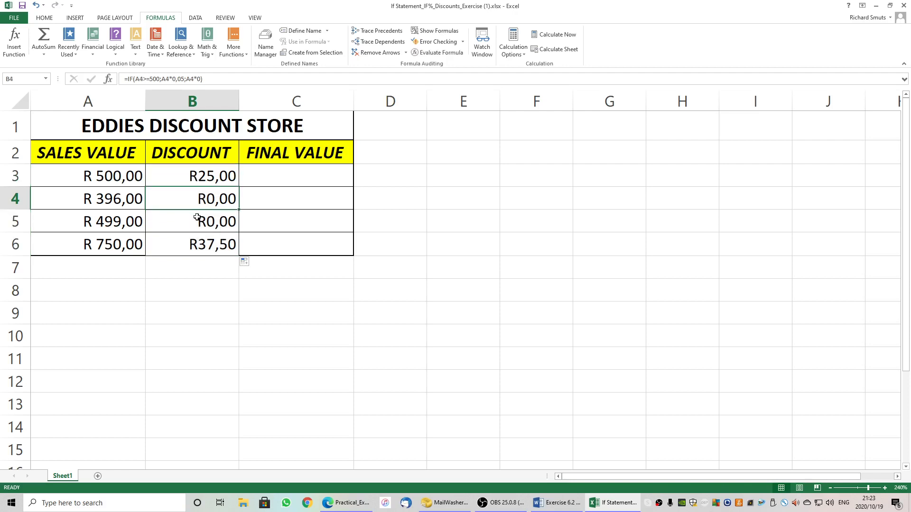
pyautogui.click(197, 217)
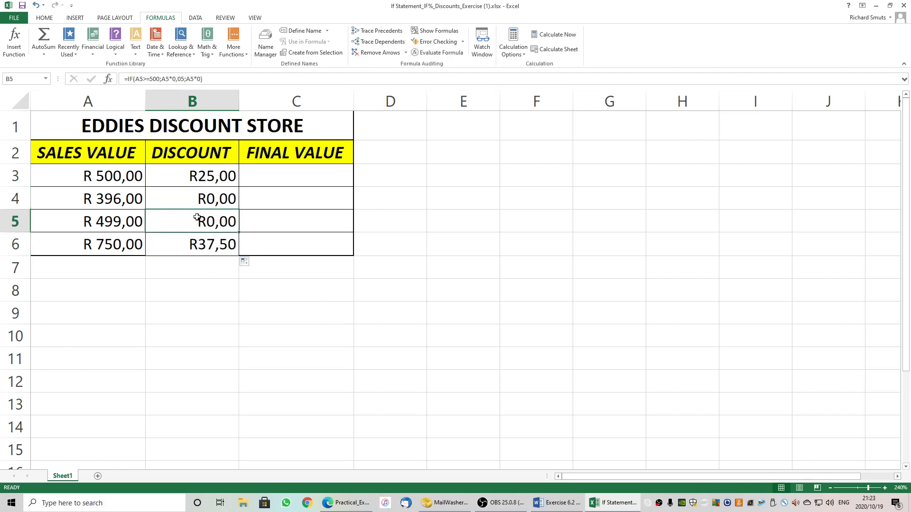
pyautogui.click(194, 178)
pyautogui.click(13, 41)
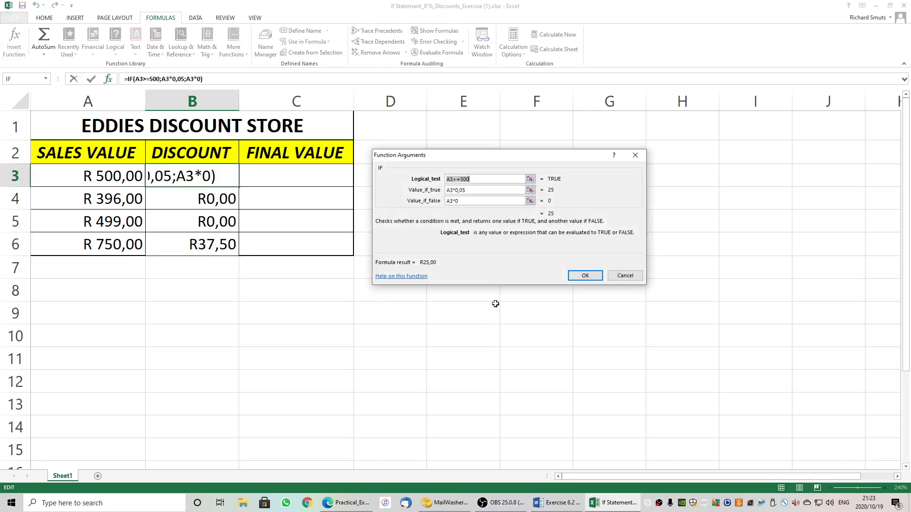
# - Review B3's test, value-if-true and value-if-false arguments, then cancel without changes
pyautogui.click(480, 179)
pyautogui.moveTo(447, 192); pyautogui.dragTo(469, 191)
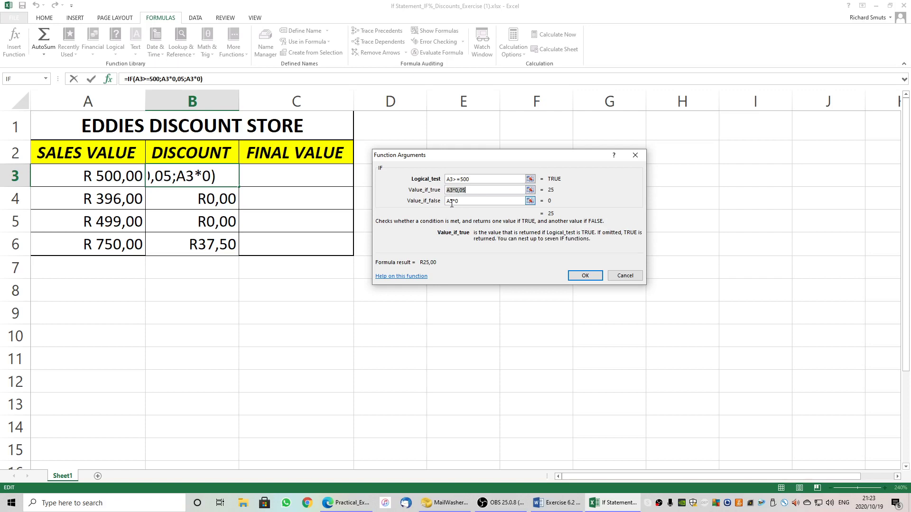
pyautogui.moveTo(447, 201); pyautogui.dragTo(466, 202)
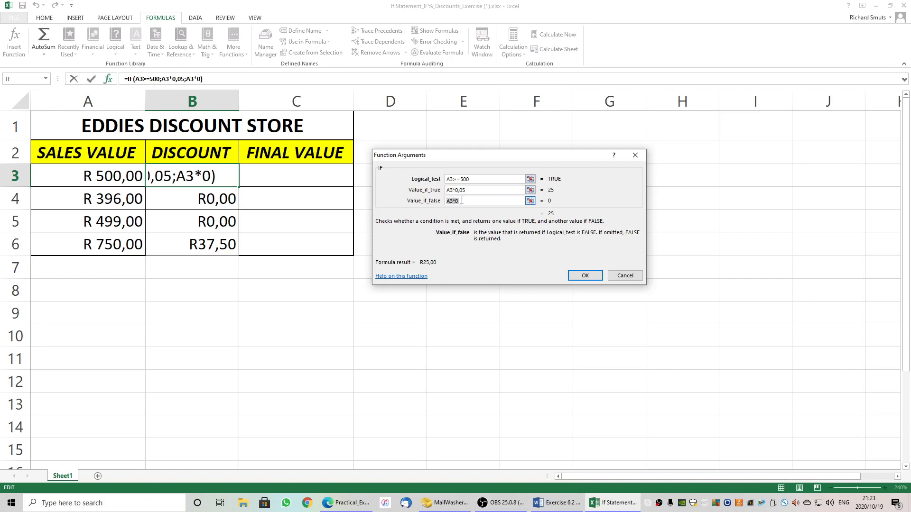
pyautogui.click(621, 275)
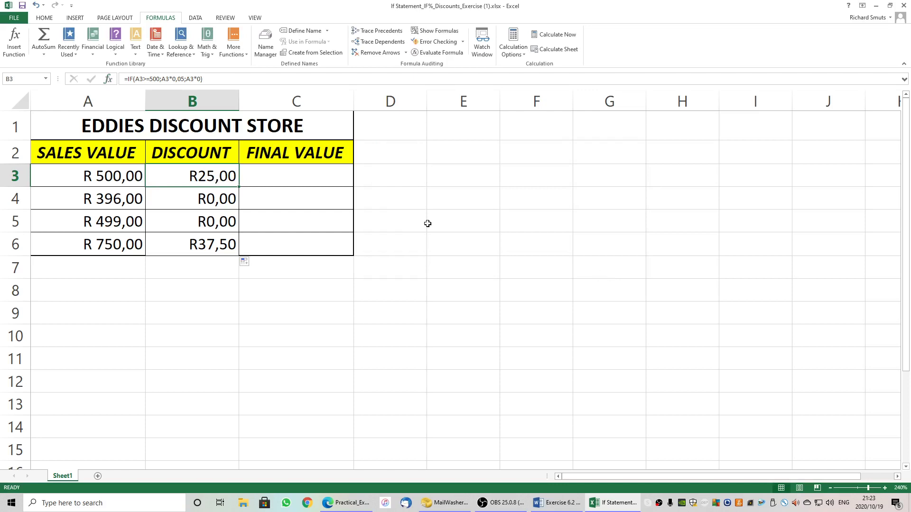
pyautogui.click(291, 177)
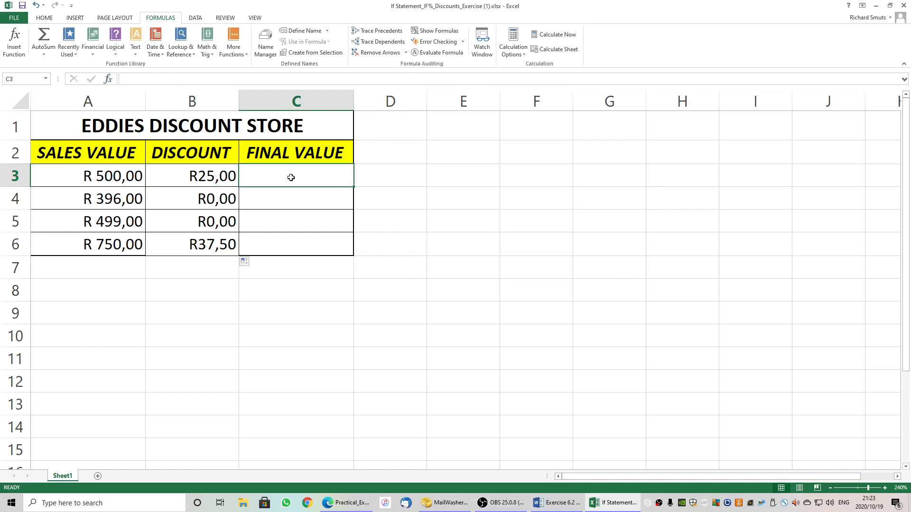
# - Enter the formula =A3-B3 in cell C3
pyautogui.write('=')
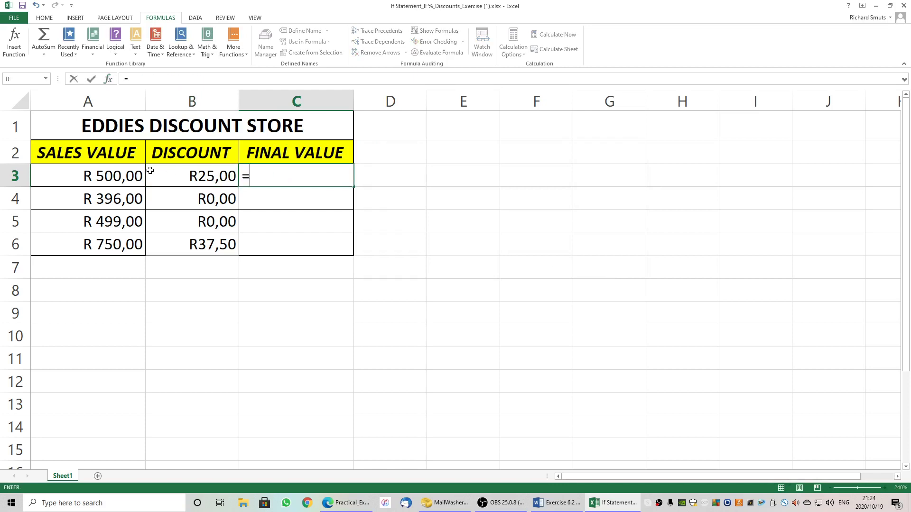
pyautogui.click(126, 177)
pyautogui.write('-')
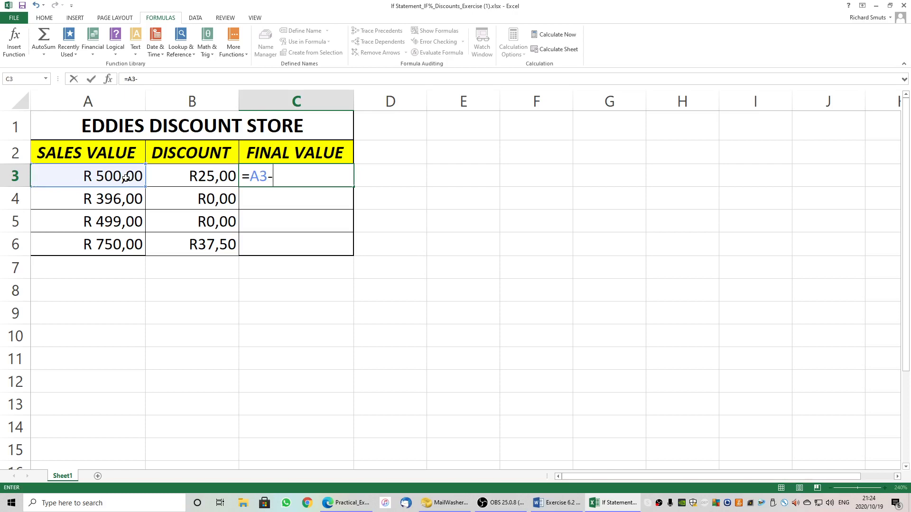
pyautogui.click(168, 179)
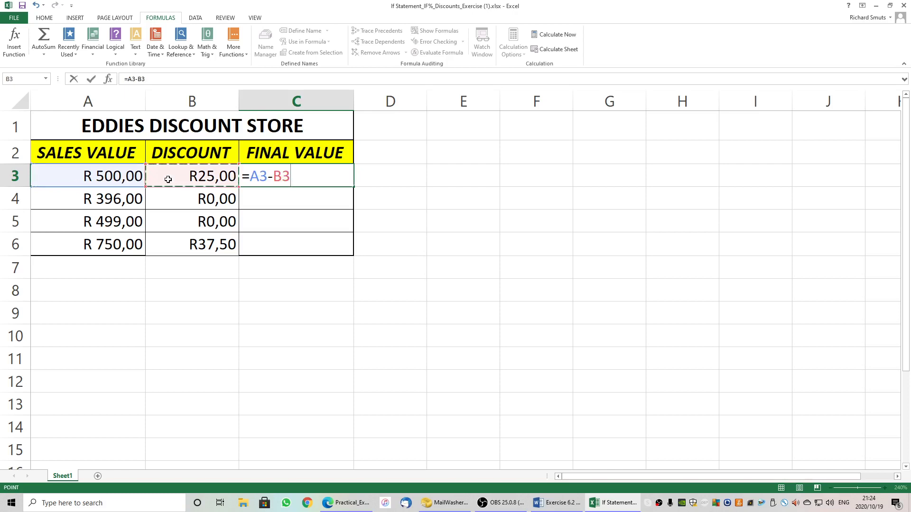
pyautogui.press('Return')
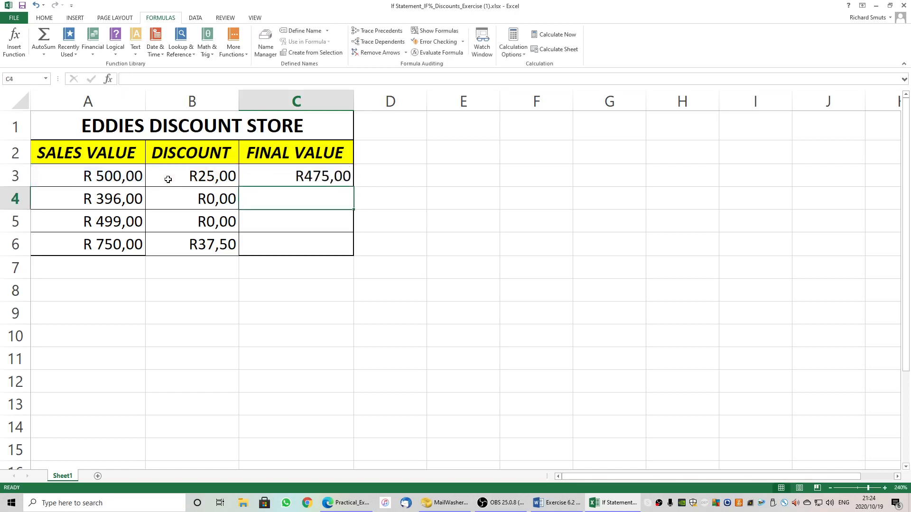
# - Fill C3's formula down to C6, giving R475,00, R396,00, R499,00 and R712,50
pyautogui.click(352, 185)
pyautogui.moveTo(353, 186); pyautogui.dragTo(343, 246)
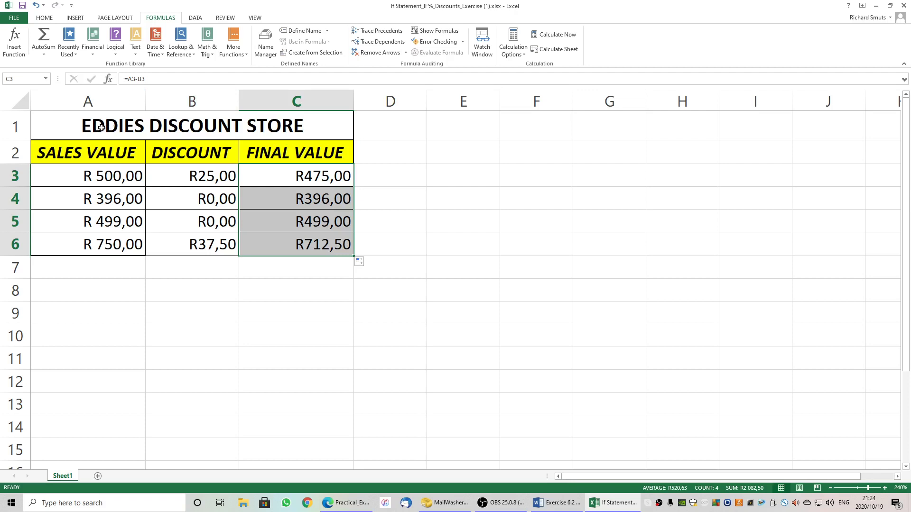
pyautogui.click(294, 179)
pyautogui.click(208, 173)
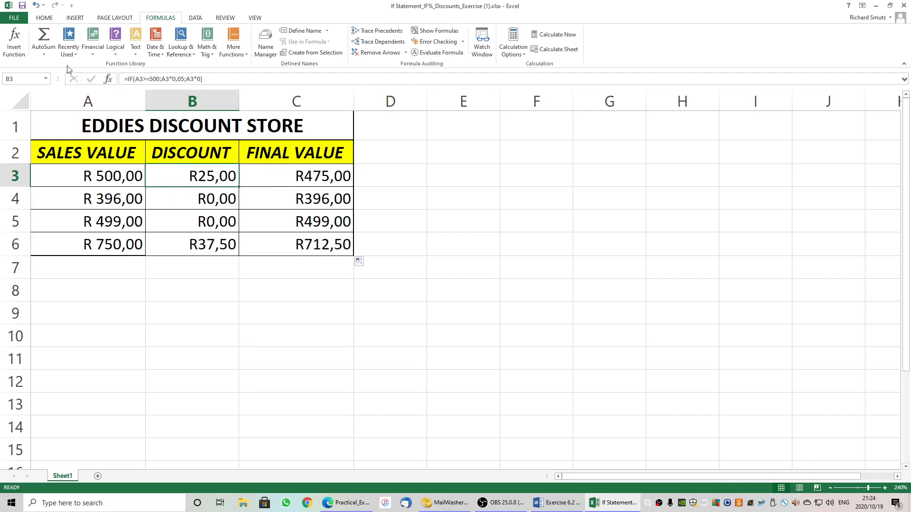
# - Reopen B3's IF arguments and inspect the value-if-true field A3*0,05
pyautogui.click(14, 40)
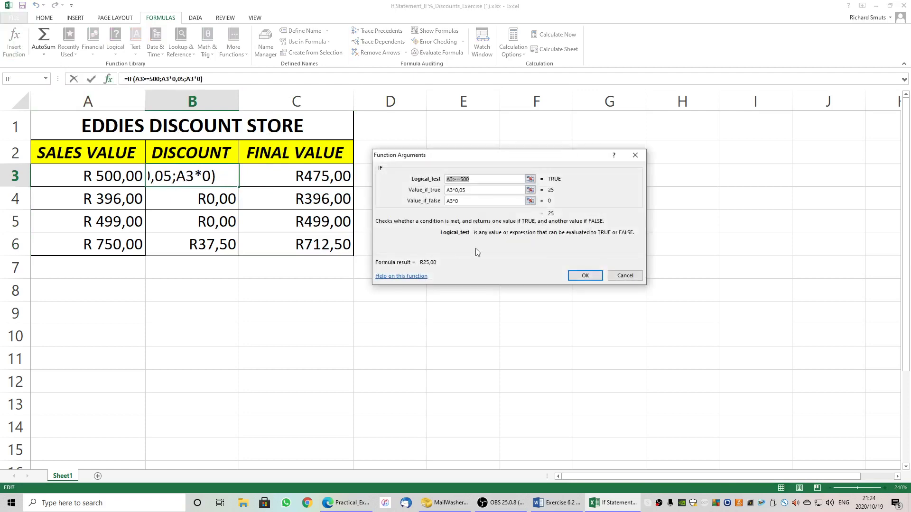
pyautogui.click(473, 192)
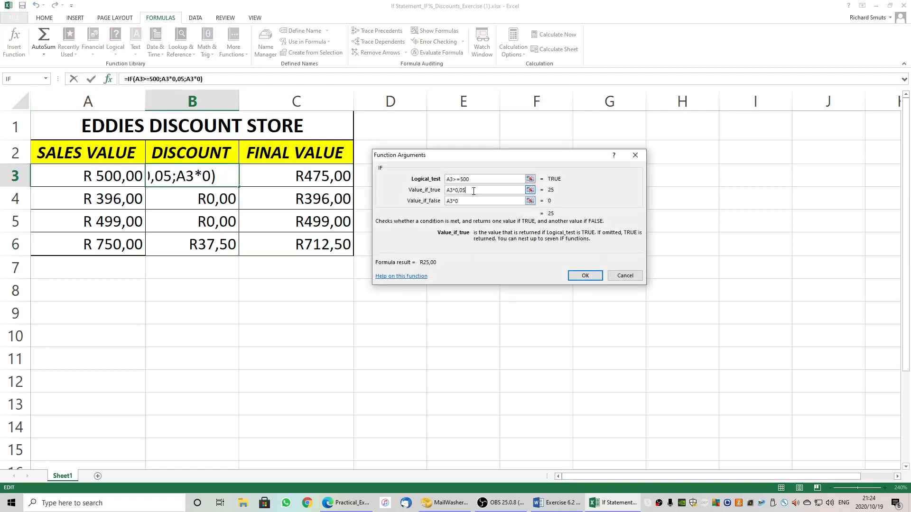